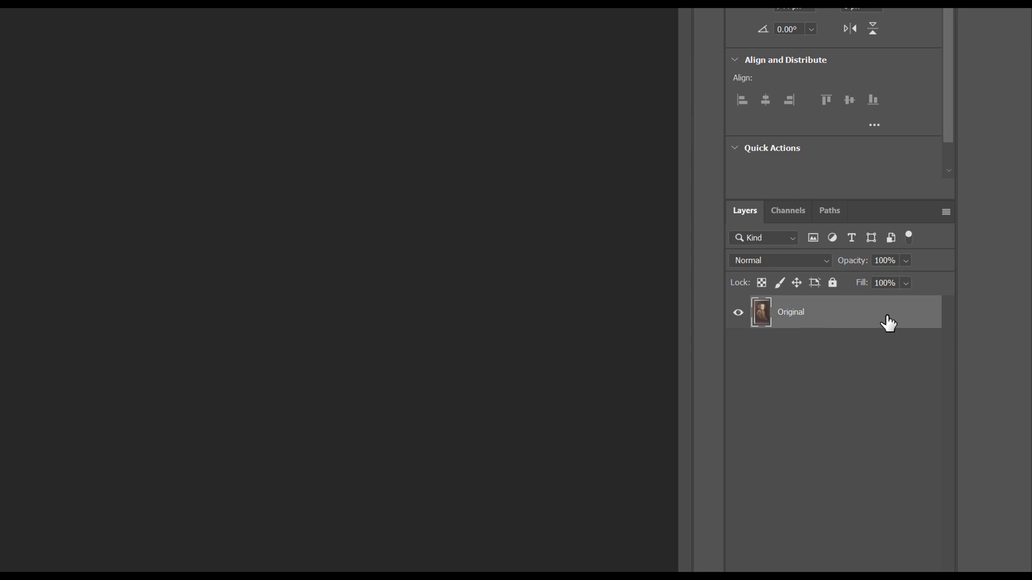
Step: Duplicate the Original layer and name the copy Working
key(ctrl+j)
double_click(808, 313)
text(Working)
key(Return)
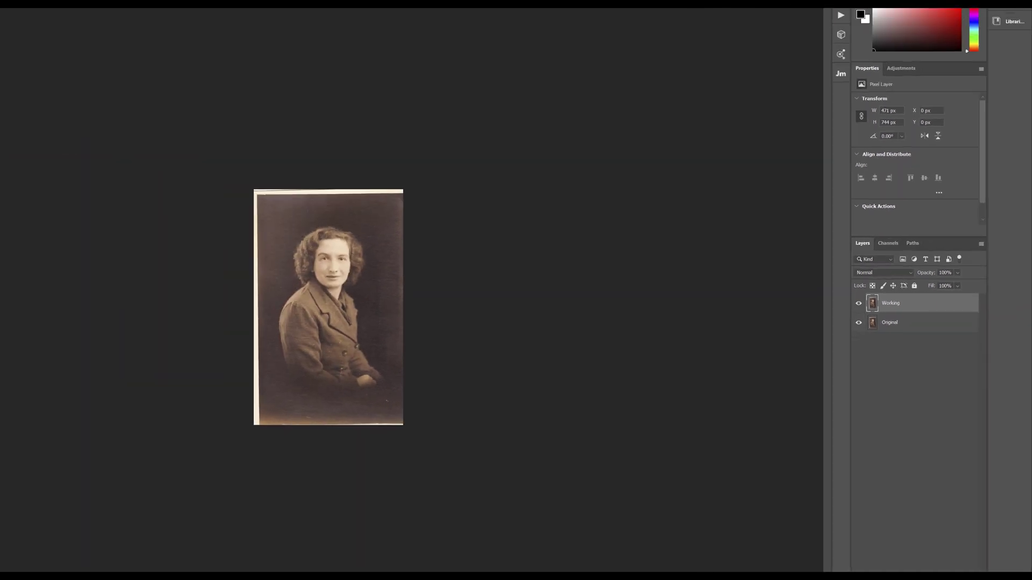
Step: Crop the photo to about 425 × 700 px with the Grid overlay, removing the pale borders around the portrait
click(8, 91)
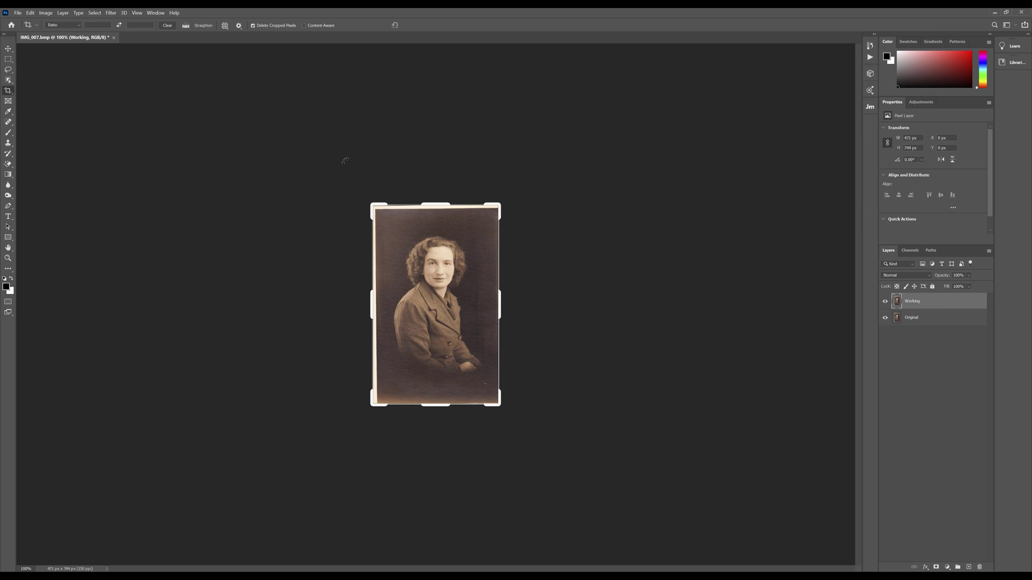
click(226, 27)
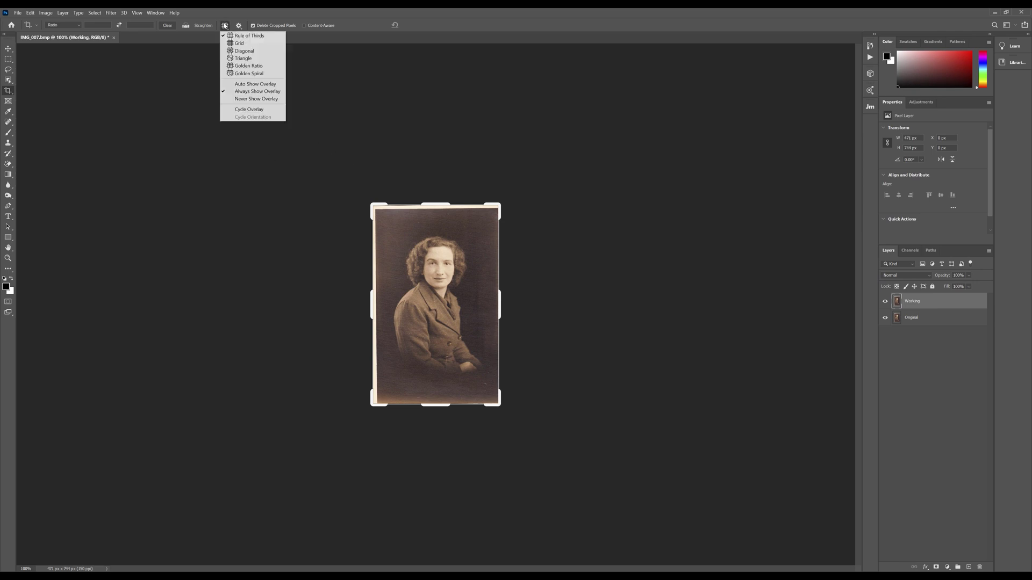
click(251, 43)
drag(372, 204, 380, 212)
drag(494, 209, 500, 207)
drag(473, 242, 475, 243)
key(Return)
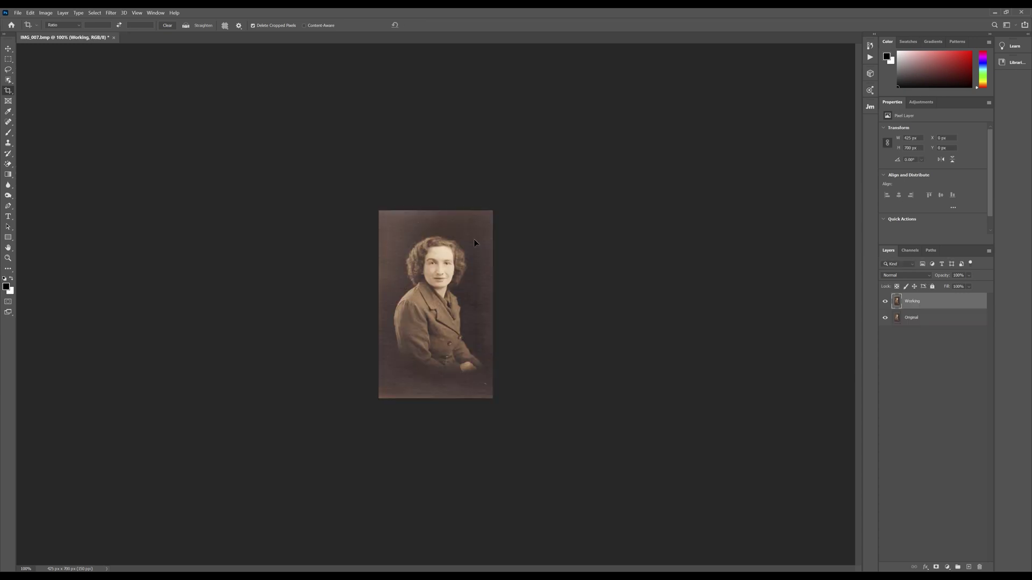
Step: Activate the Spot Healing Brush and reduce its size to 5 px for detailed repairs
key(ctrl+plus)
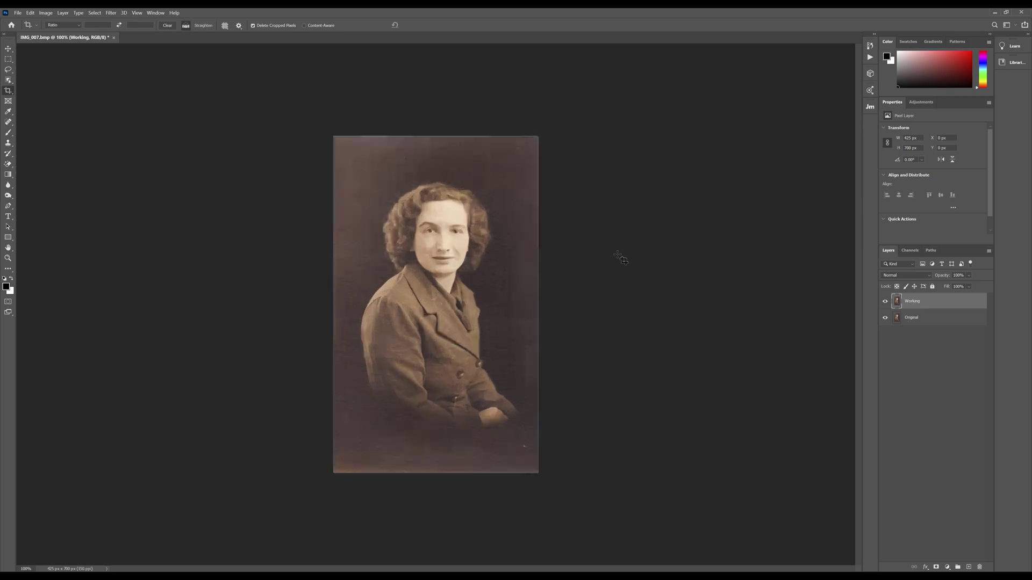
click(8, 122)
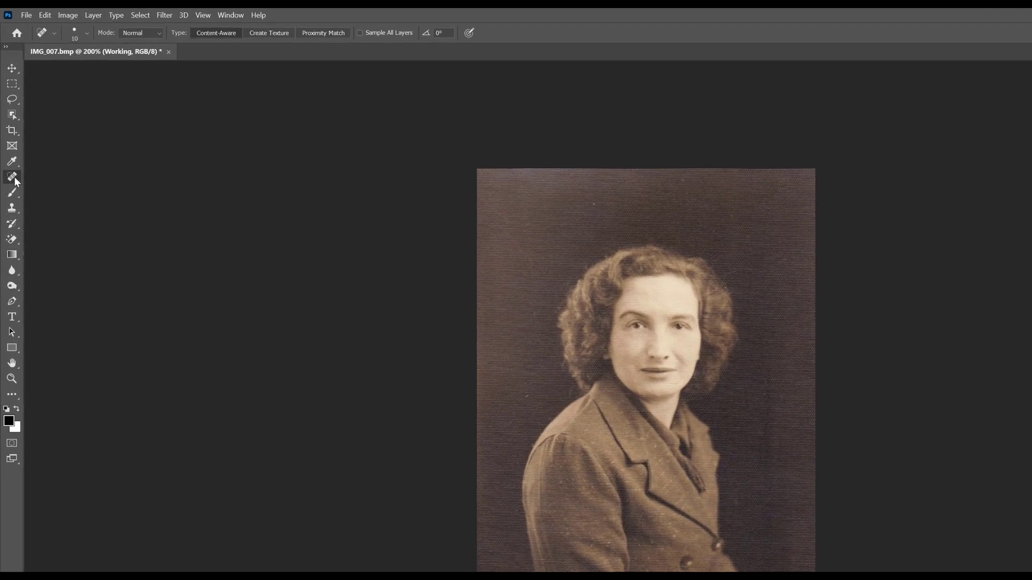
right_click(15, 183)
click(41, 181)
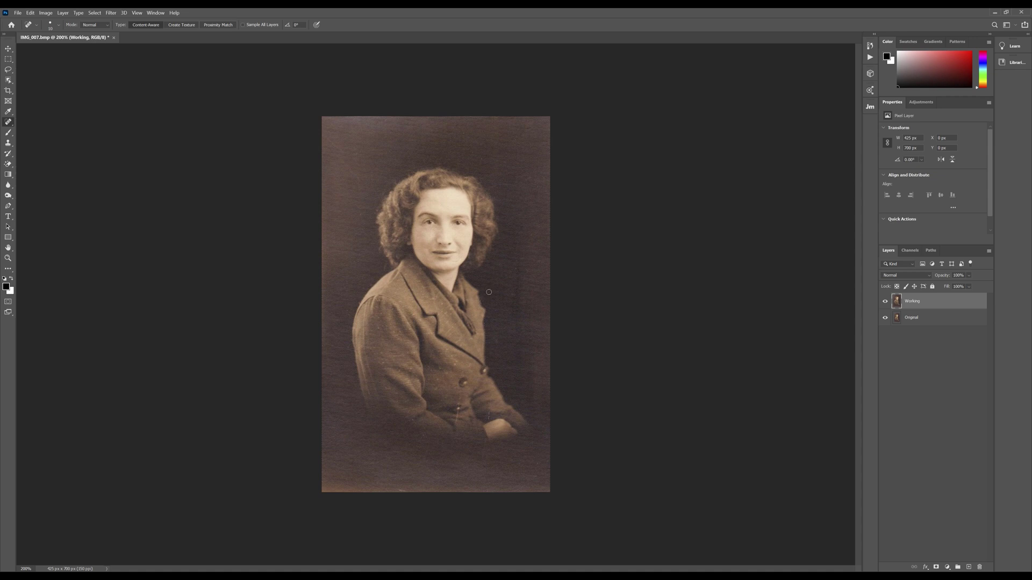
key(ctrl+plus)
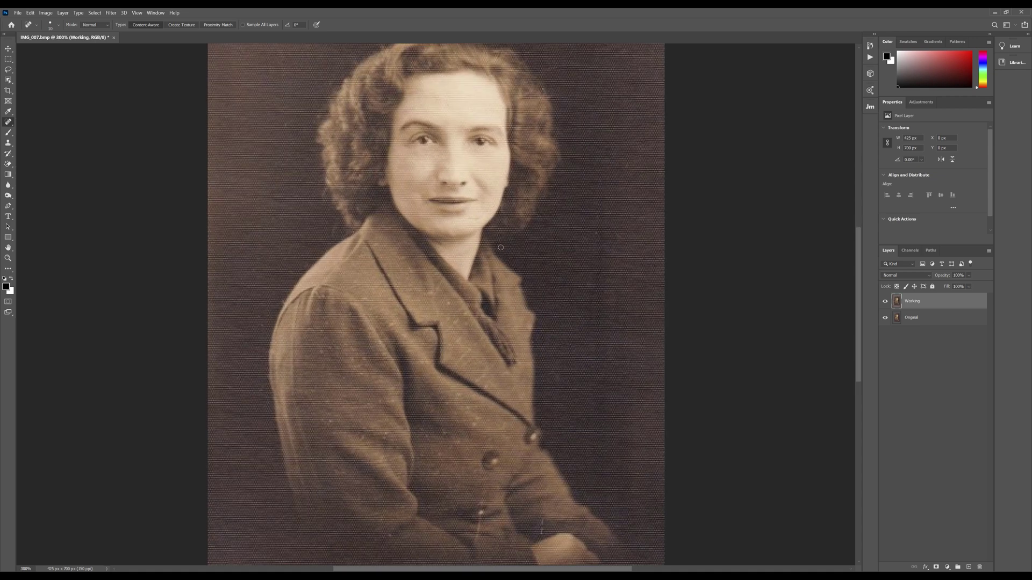
scroll(509, 183, up, 5)
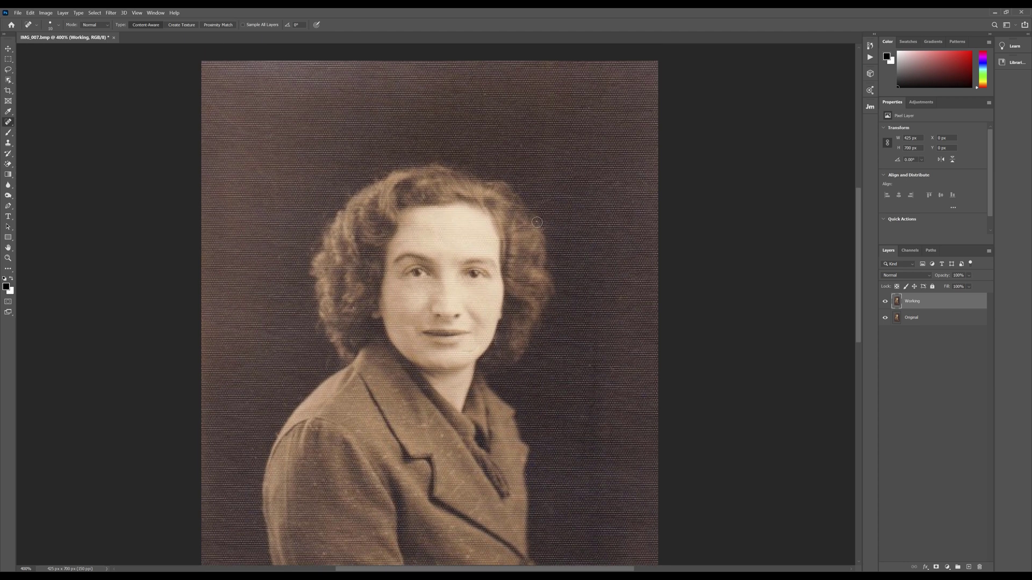
key(bracketleft)
key(bracketleft)
key(bracketleft)
key(bracketleft)
key(bracketleft)
Step: Use the Patch tool to replace the discolored strip along the photo's bottom edge with clean background from just above, leaving nothing selected
scroll(563, 305, down, 15)
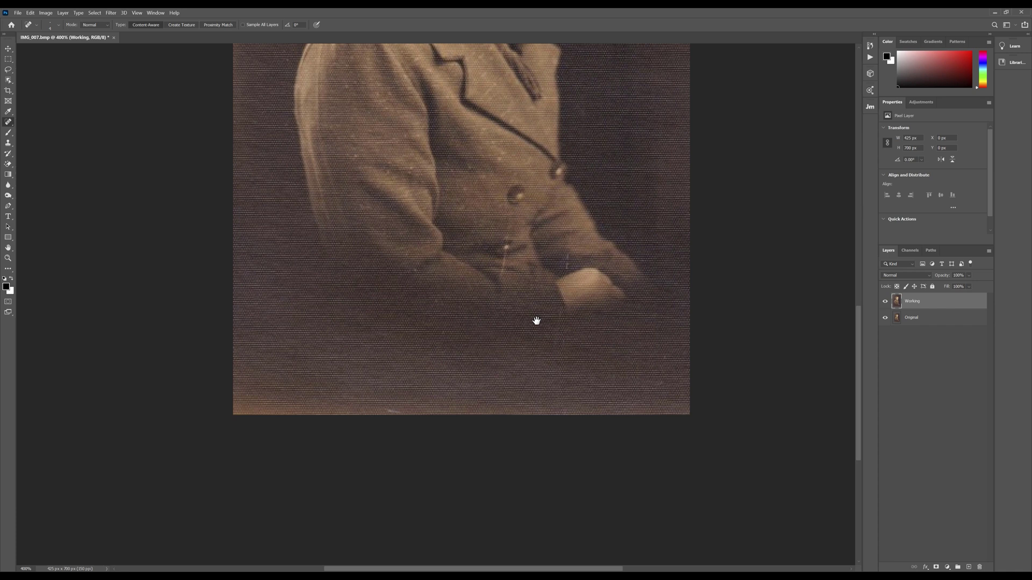
drag(544, 309, 549, 346)
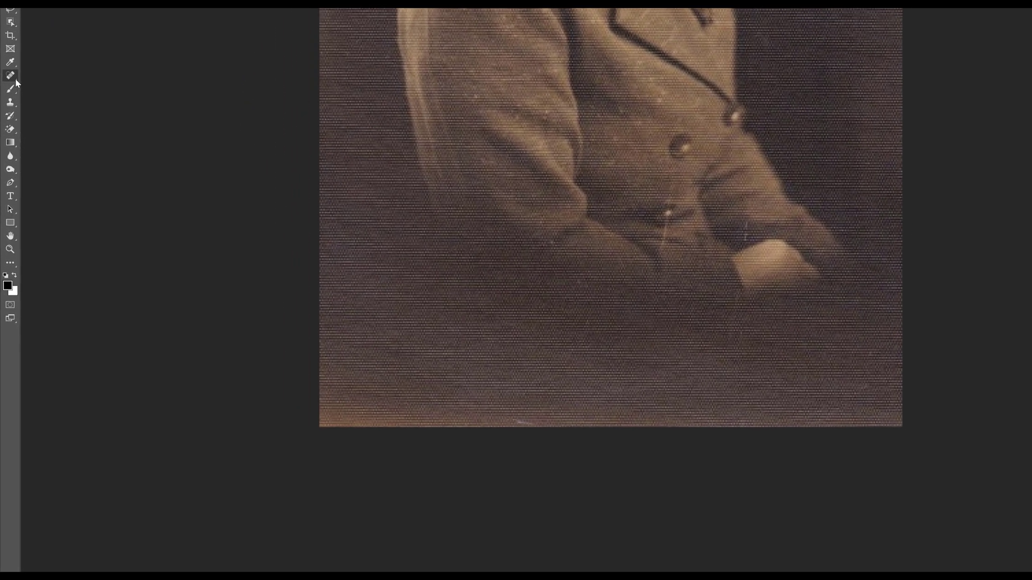
right_click(8, 122)
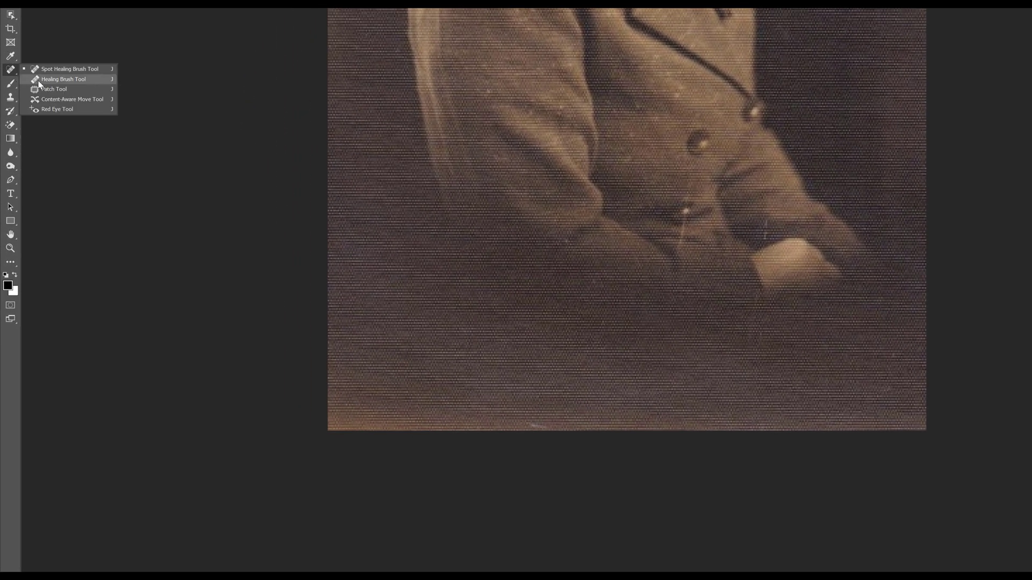
click(49, 89)
mouse_move(363, 396)
mouse_down()
mouse_move(576, 411)
mouse_move(801, 410)
mouse_move(940, 426)
mouse_move(276, 521)
mouse_move(230, 436)
mouse_up()
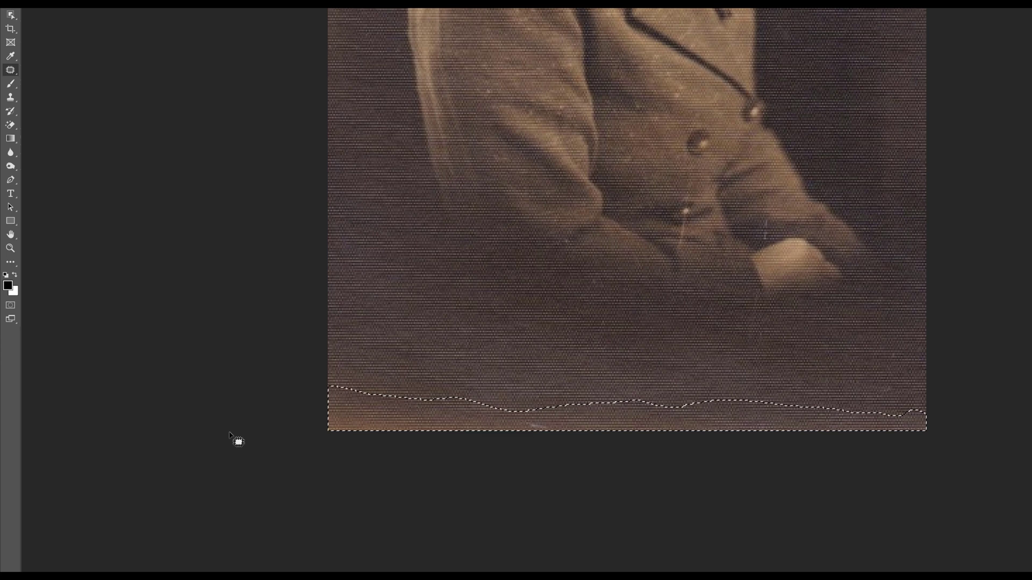
drag(390, 427, 383, 358)
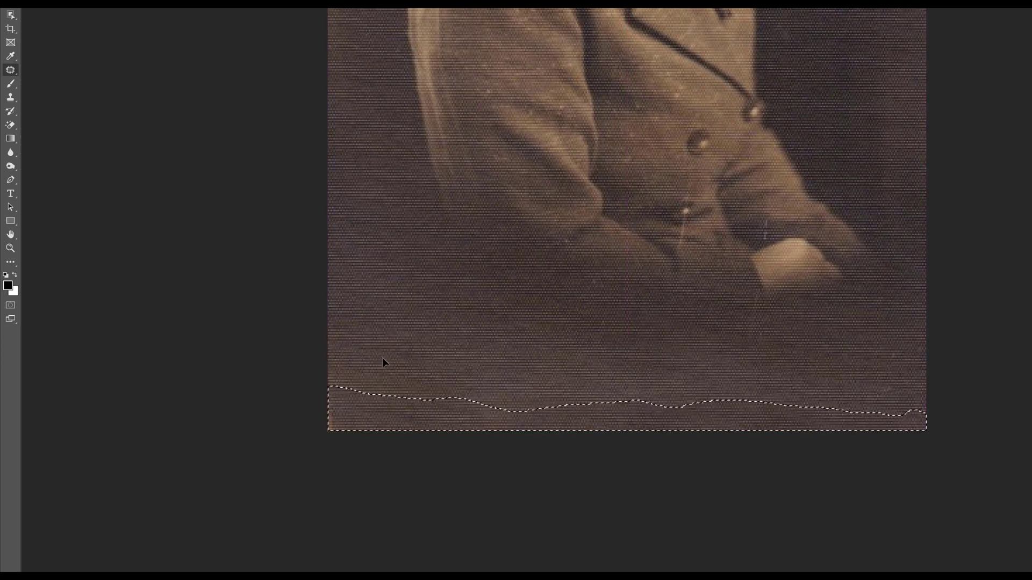
key(ctrl+d)
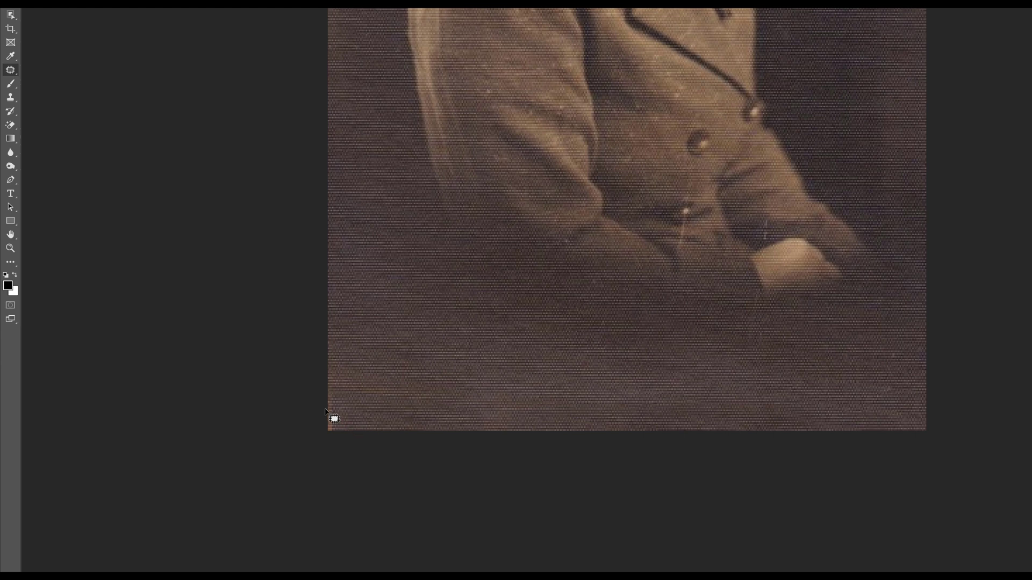
Step: Remove the remaining discoloration at the photo's lower-left edge and nearby background spots with the Spot Healing Brush
right_click(12, 73)
click(50, 69)
drag(329, 427, 329, 379)
click(392, 387)
click(434, 394)
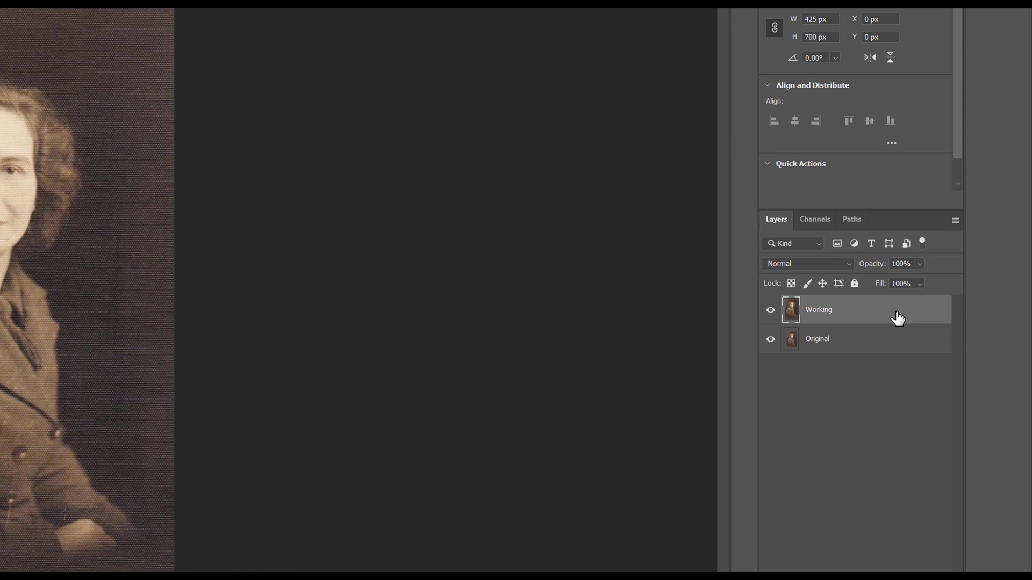
Step: Convert the Working layer to a smart object and add a Black & White adjustment layer above it
right_click(898, 318)
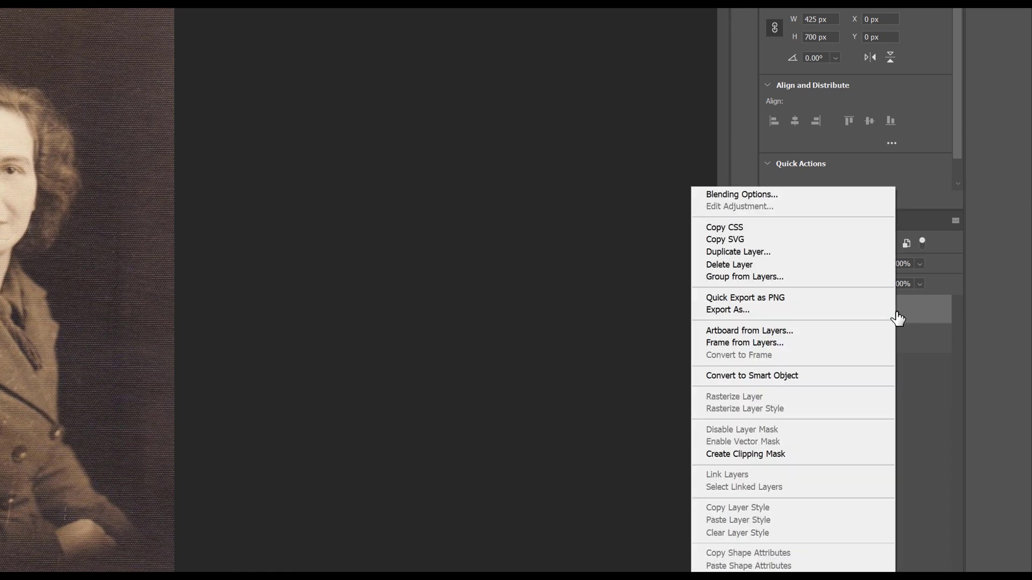
click(835, 375)
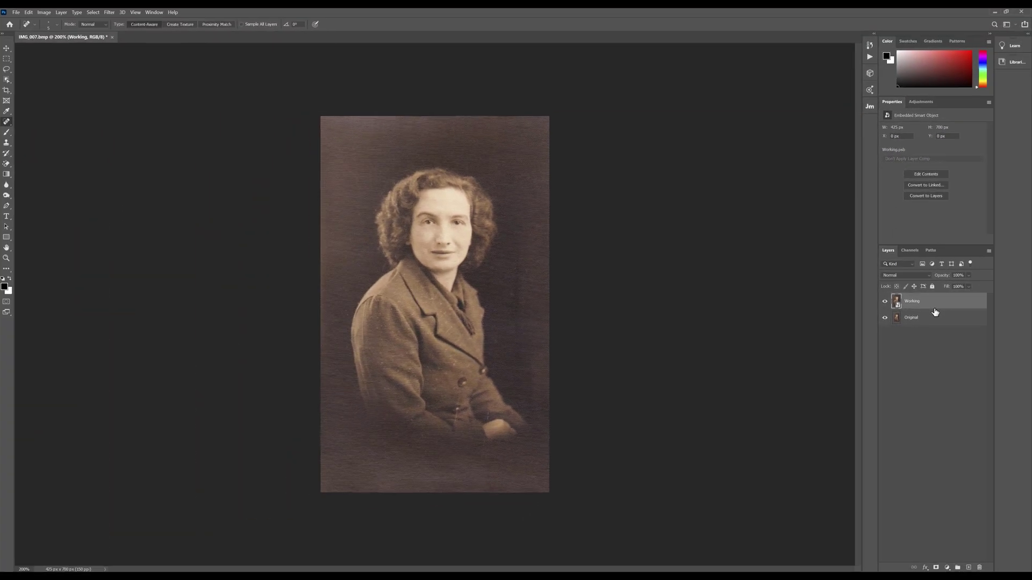
click(948, 567)
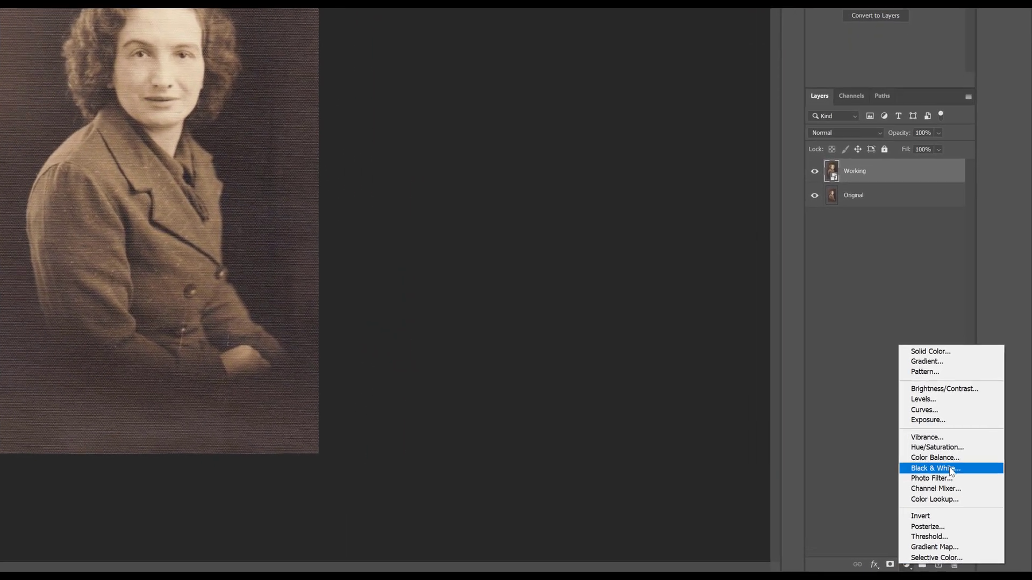
click(976, 503)
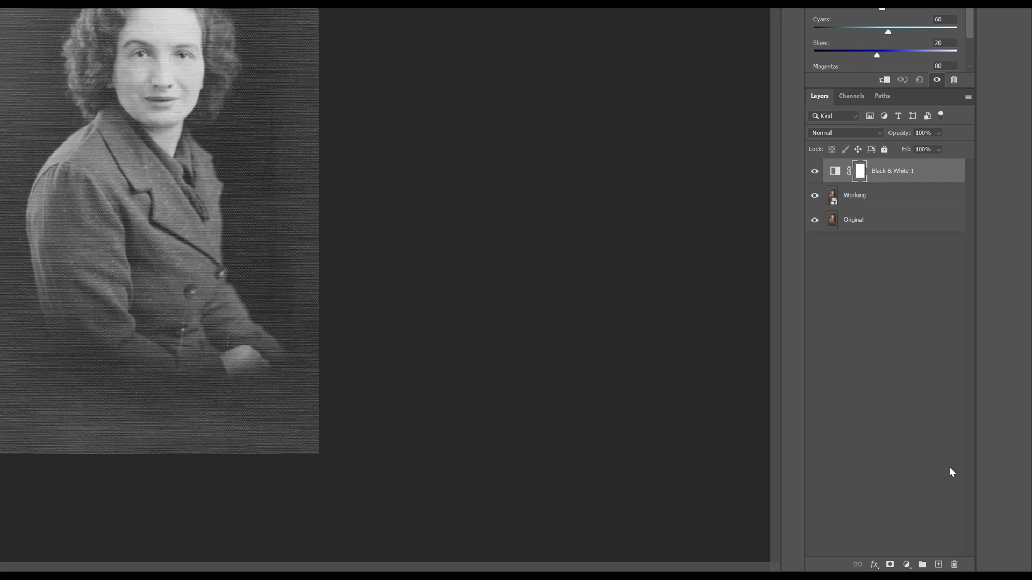
Step: Add a Levels adjustment layer, set the black input to 31 and lower the white input to strengthen the contrast
click(907, 565)
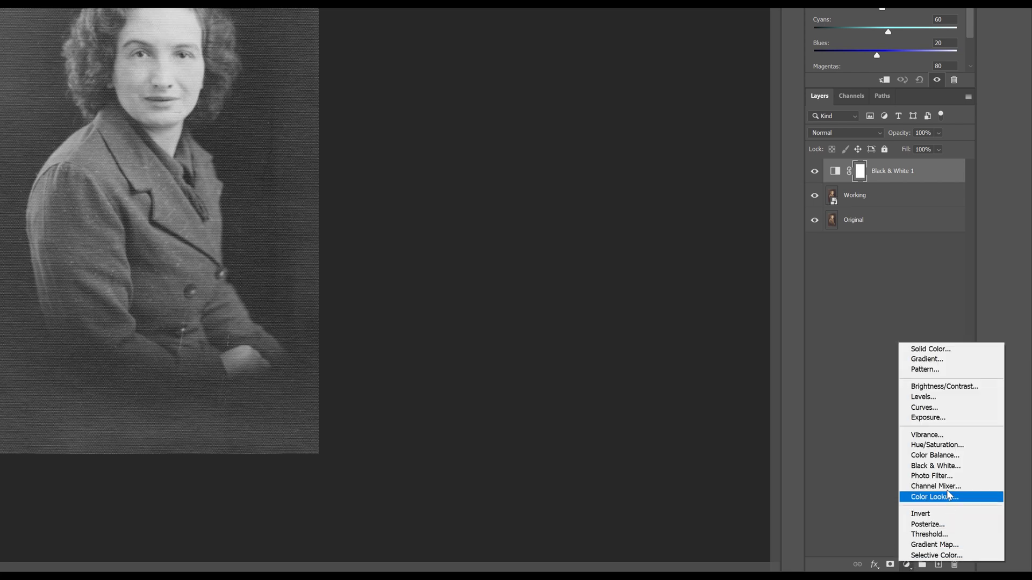
click(936, 402)
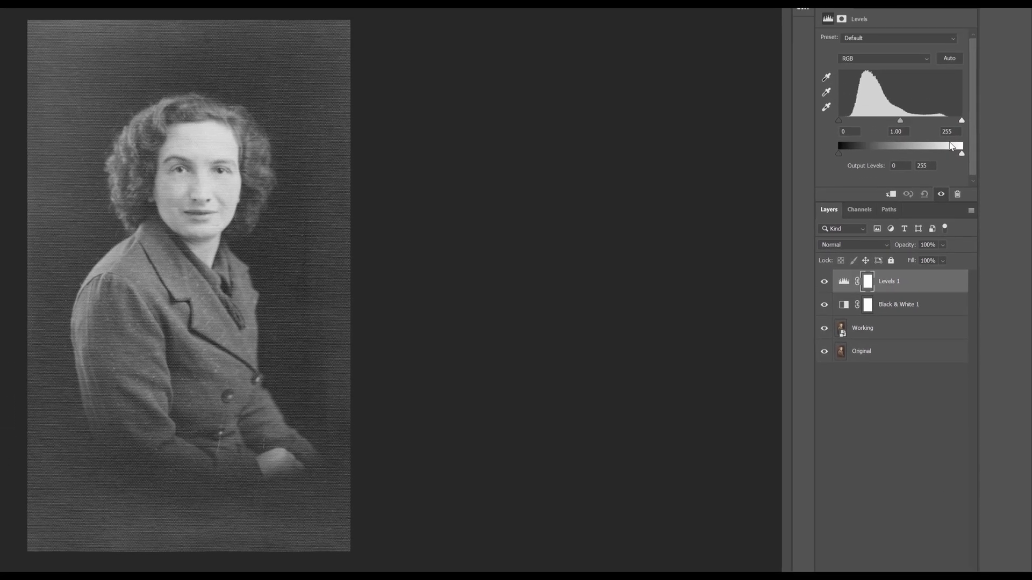
drag(962, 145, 948, 147)
drag(840, 146, 855, 147)
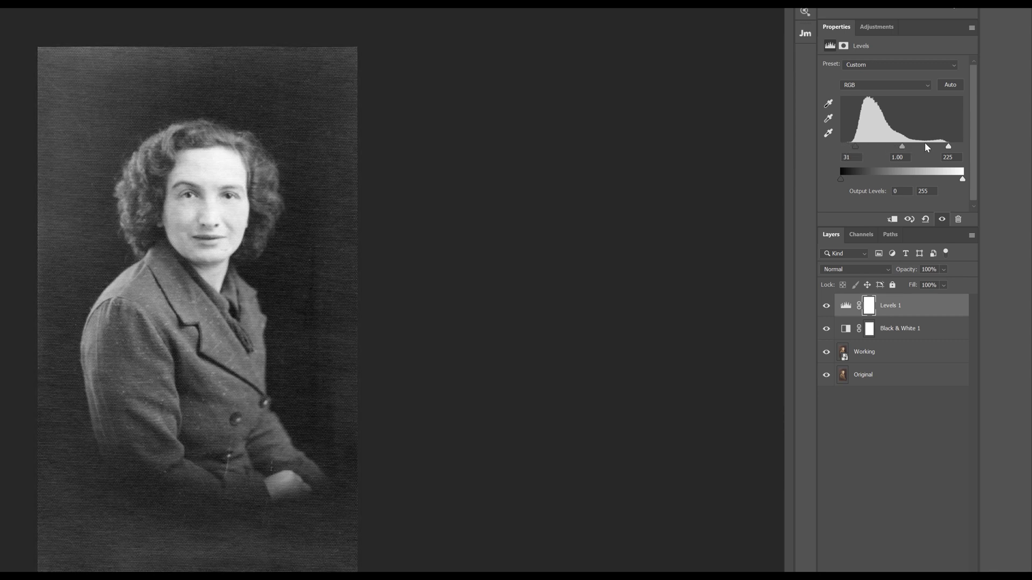
drag(950, 147, 904, 146)
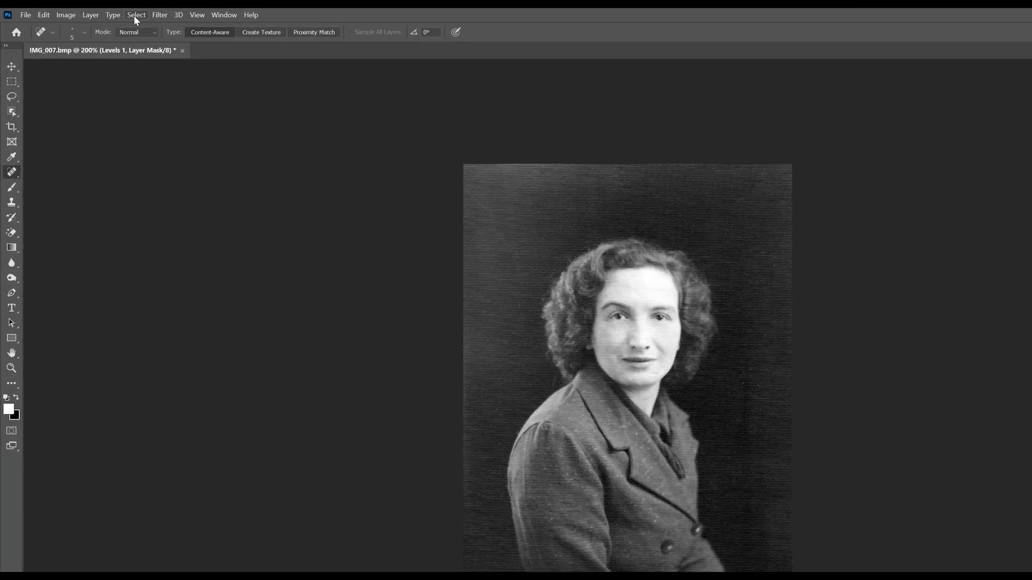
Step: Convert the image to CMYK Color mode, merging the layers
click(117, 17)
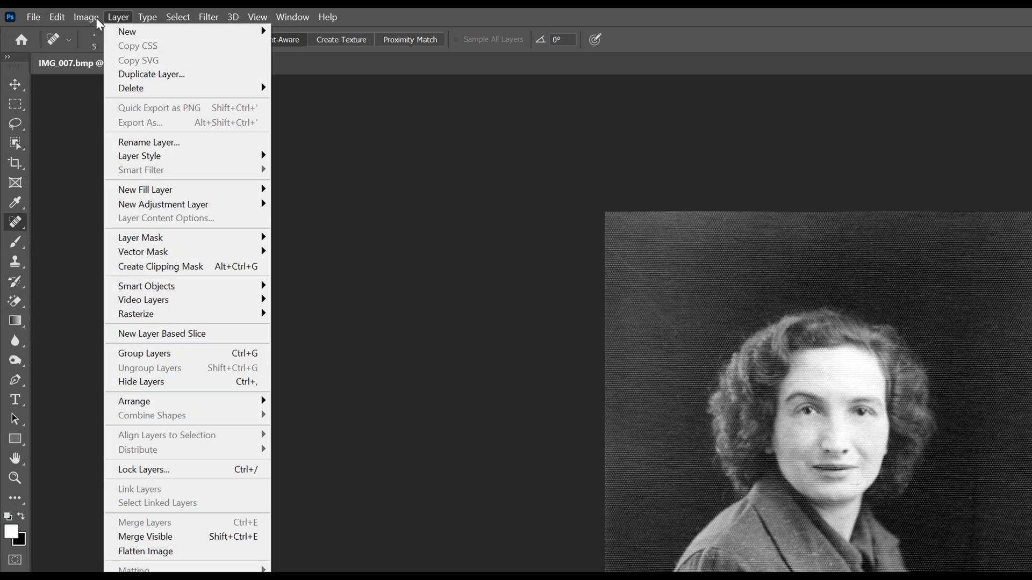
mouse_move(99, 21)
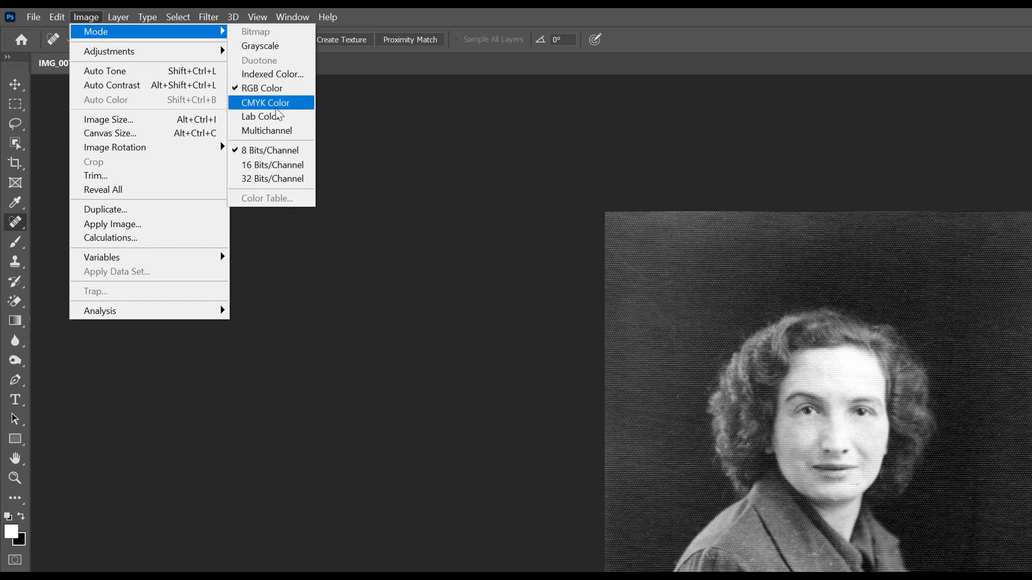
click(276, 107)
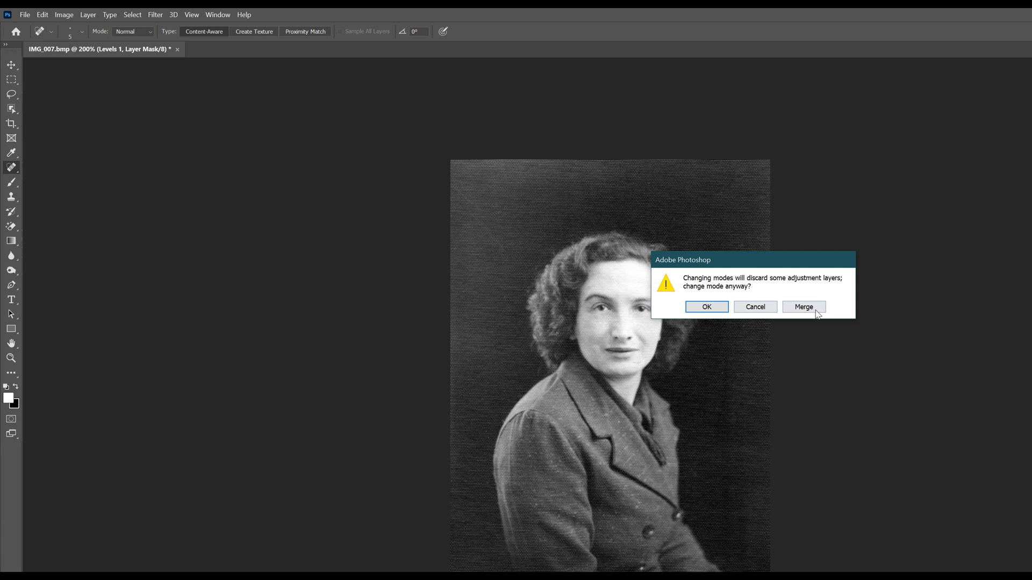
click(814, 311)
click(752, 320)
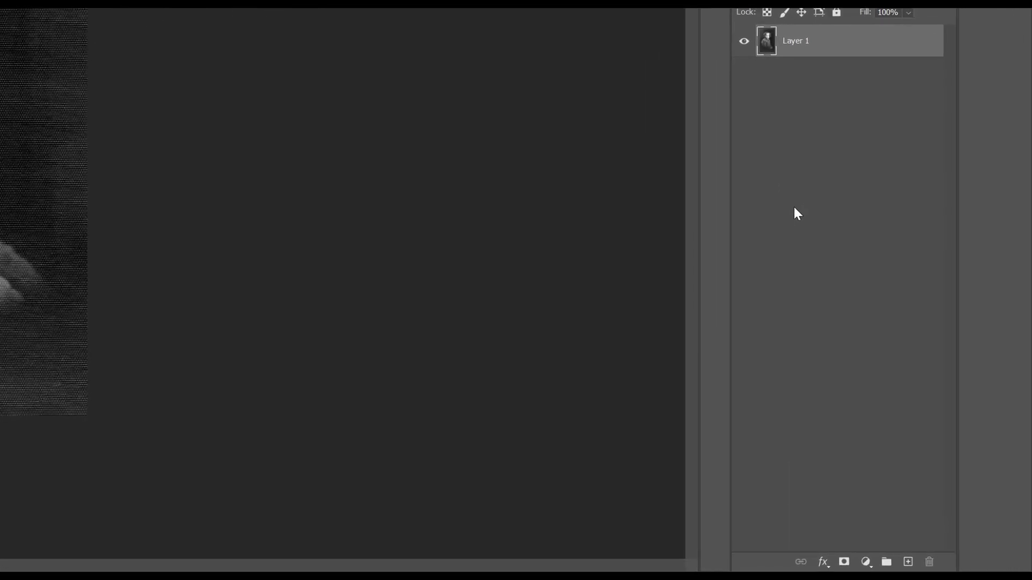
Step: Add a dark green (#023d23) solid color fill layer above the photo and name it Coate
click(866, 561)
click(896, 276)
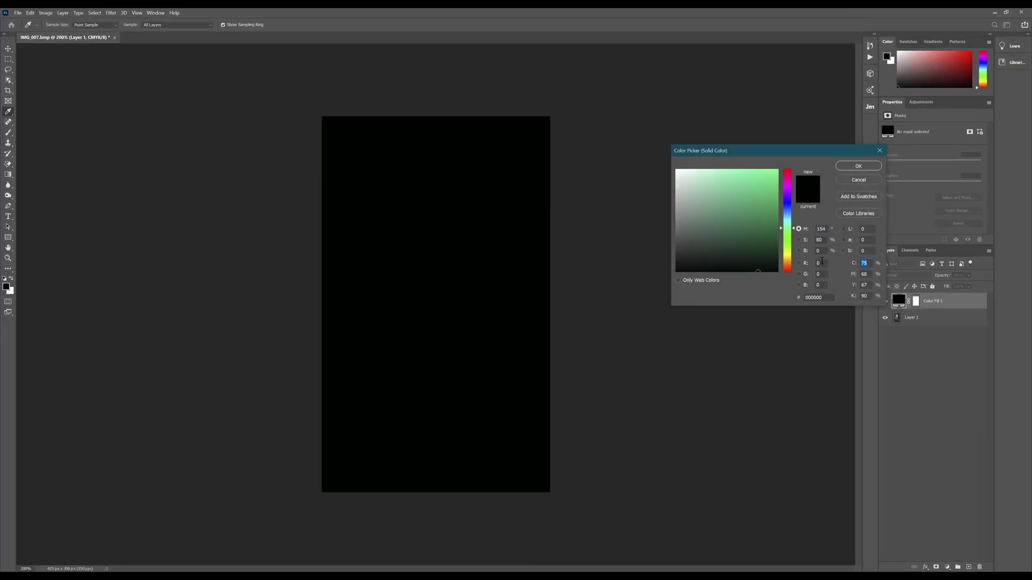
click(774, 247)
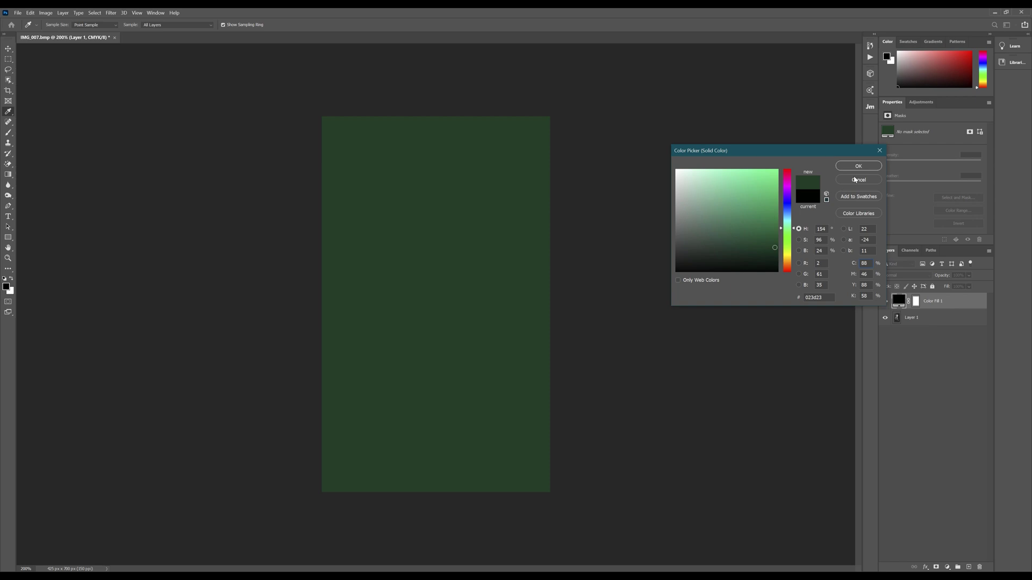
key(Return)
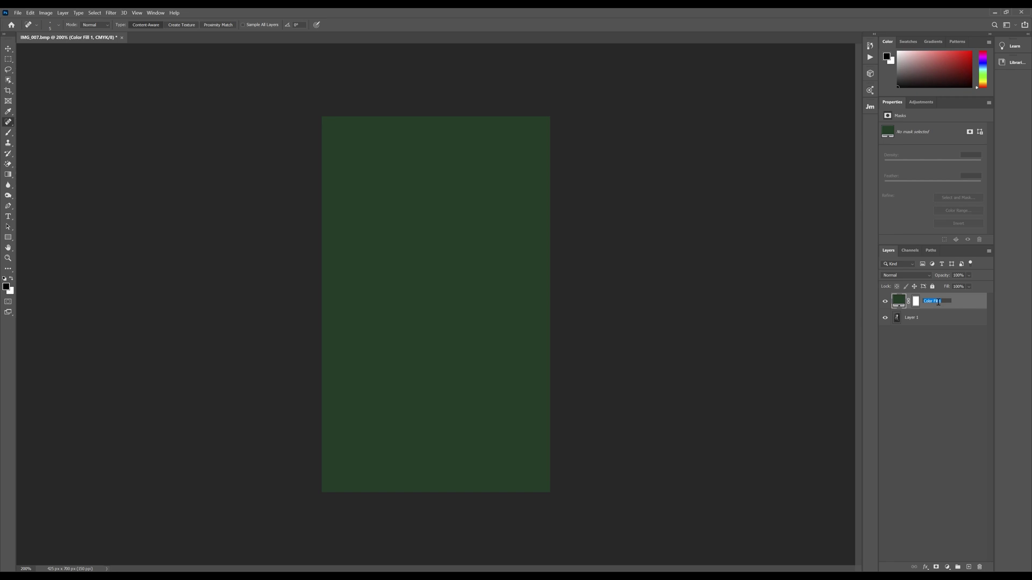
click(938, 302)
text(Coate)
key(Return)
Step: Set the Coate layer's blend mode to Soft Light and invert its layer mask to hide the color
click(909, 276)
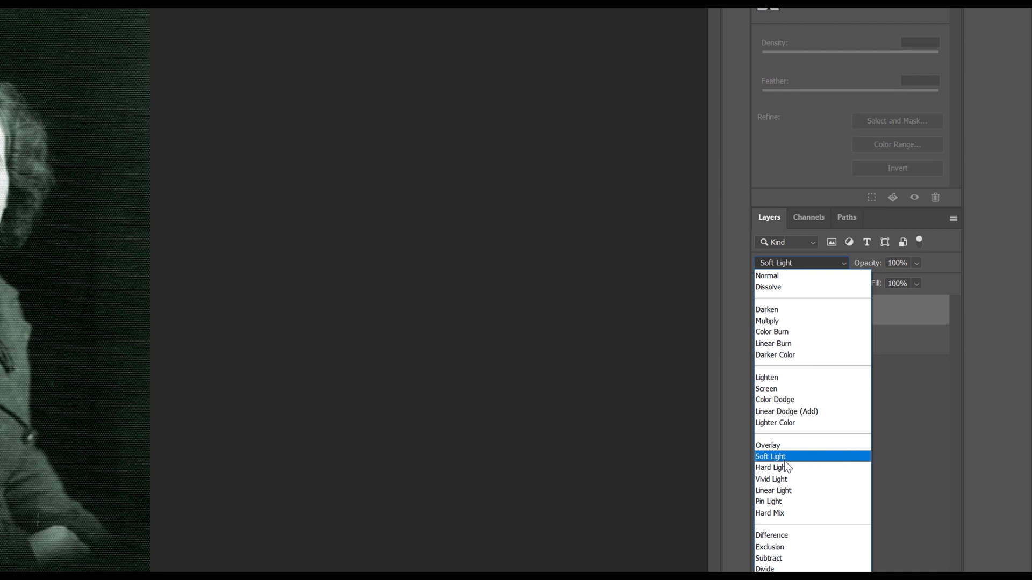
click(784, 459)
click(820, 315)
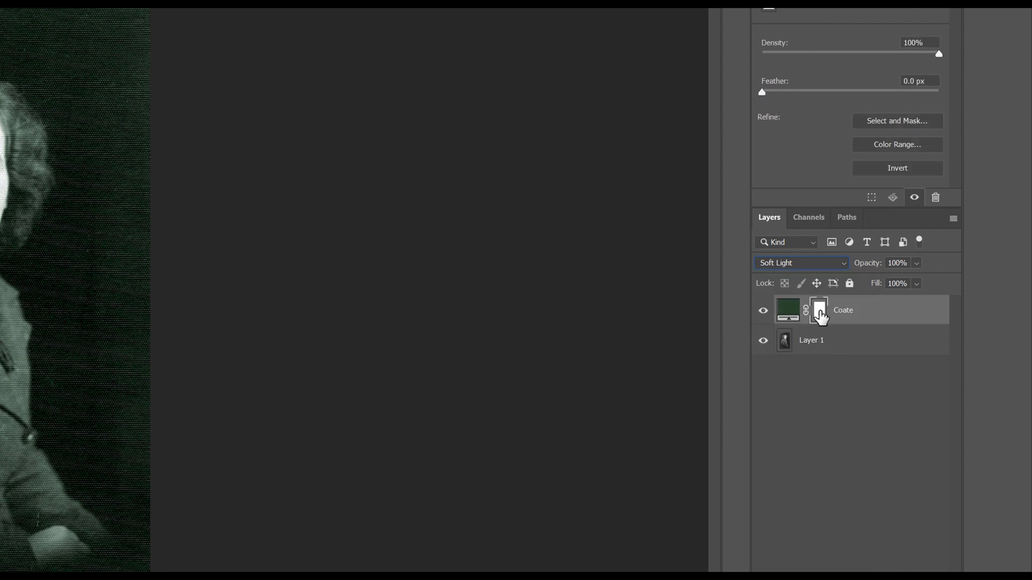
key(ctrl+i)
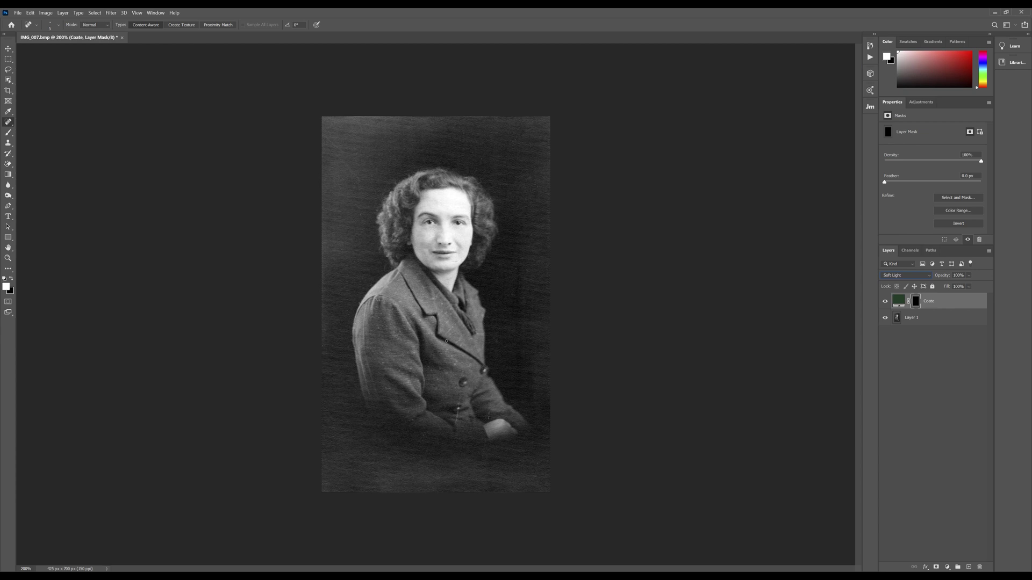
Step: Paint white on the Coate mask over the near lapel and upper sleeve with a 28 px brush at 50% hardness
key(ctrl+plus)
key(ctrl+plus)
key(ctrl+plus)
key(ctrl+plus)
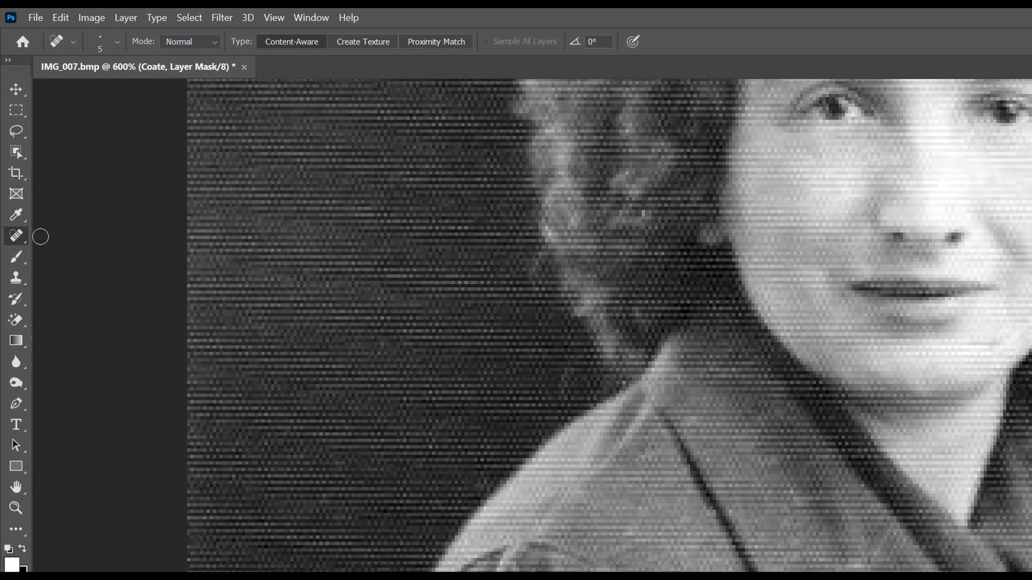
click(19, 262)
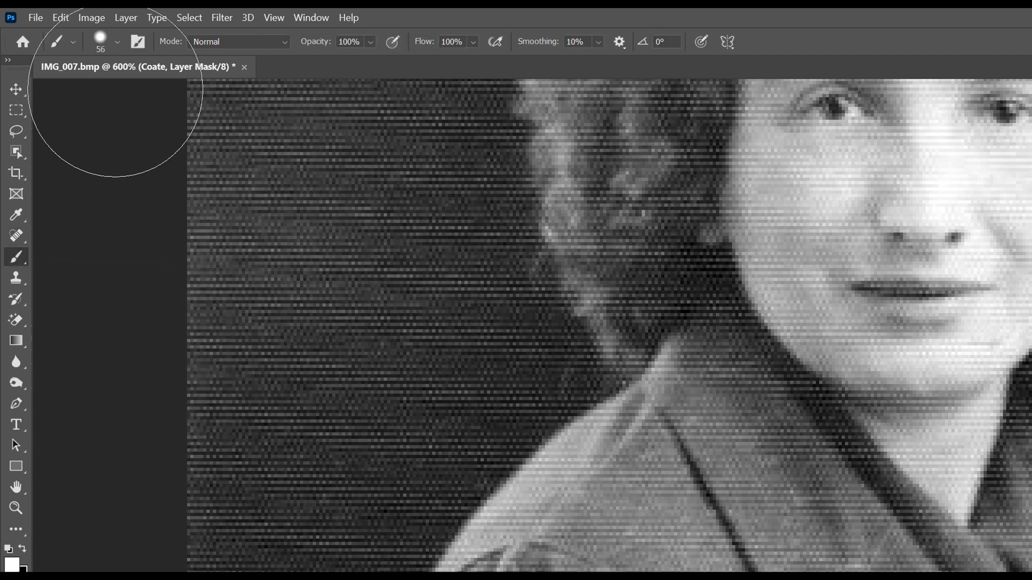
click(107, 44)
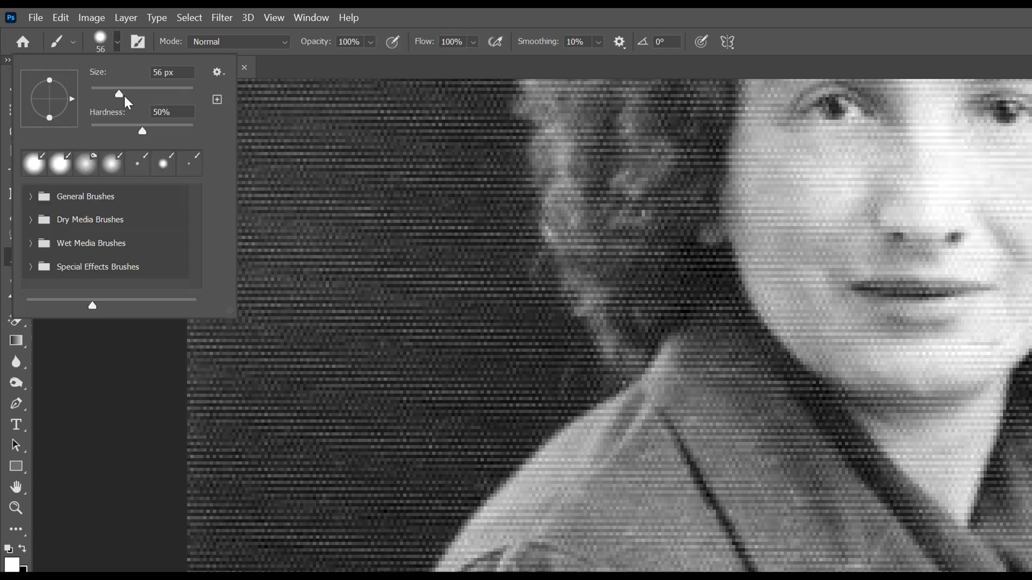
drag(119, 92, 104, 92)
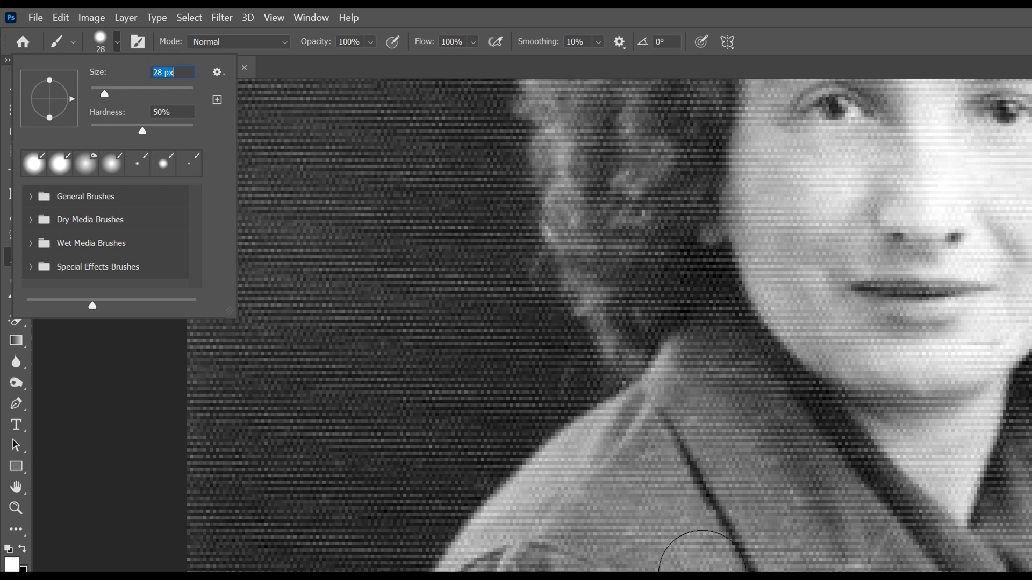
click(696, 553)
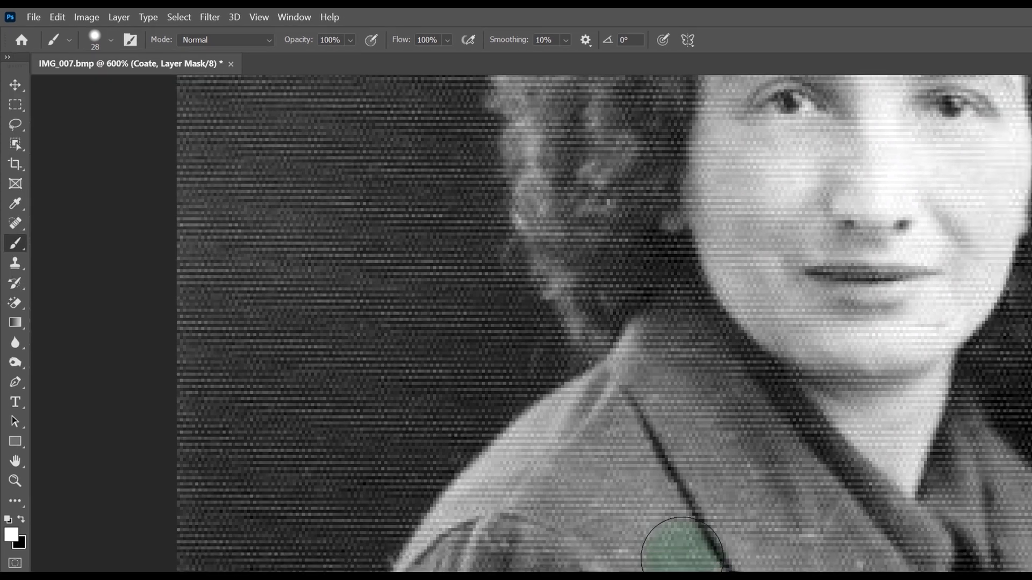
mouse_move(362, 299)
mouse_down()
mouse_move(425, 390)
mouse_move(349, 422)
mouse_move(344, 349)
mouse_move(473, 425)
mouse_move(387, 462)
mouse_move(338, 312)
mouse_move(315, 496)
mouse_move(278, 371)
mouse_move(334, 253)
mouse_move(537, 454)
mouse_move(486, 422)
mouse_up()
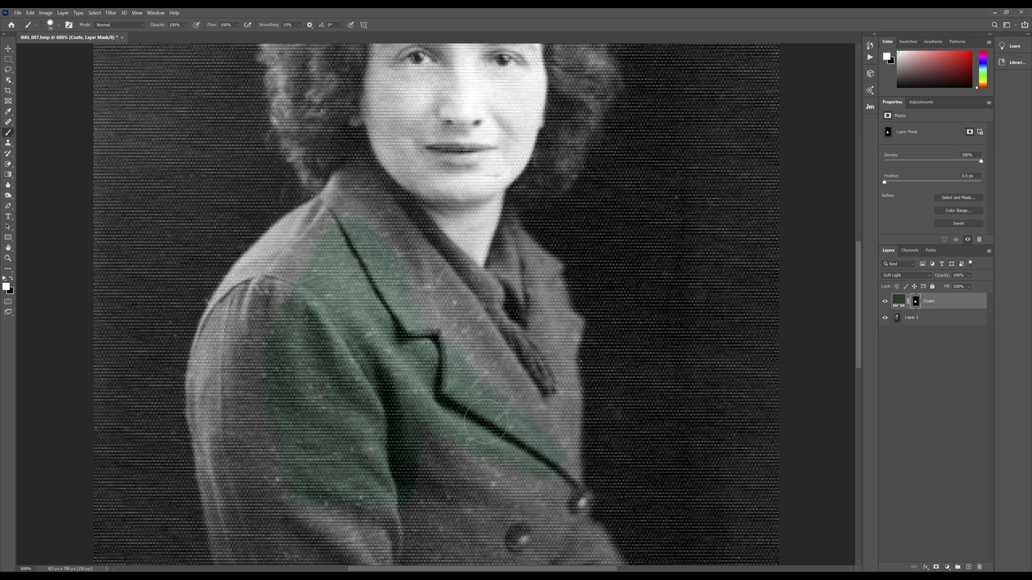
Step: Reveal the green across the coat's sleeve, chest and lower front by painting the Coate mask with a larger brush
key(ctrl+minus)
key(ctrl+minus)
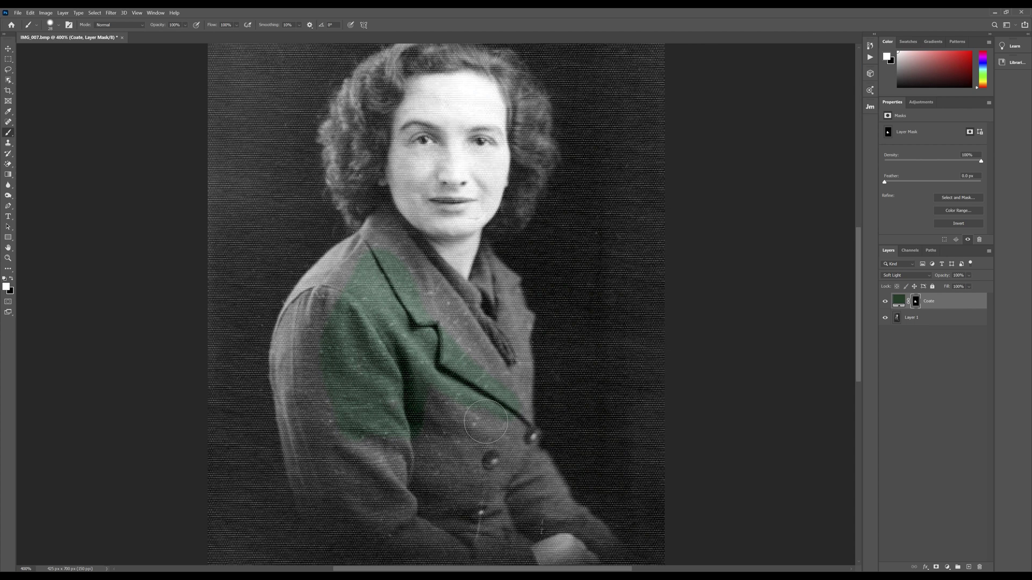
key(ctrl+minus)
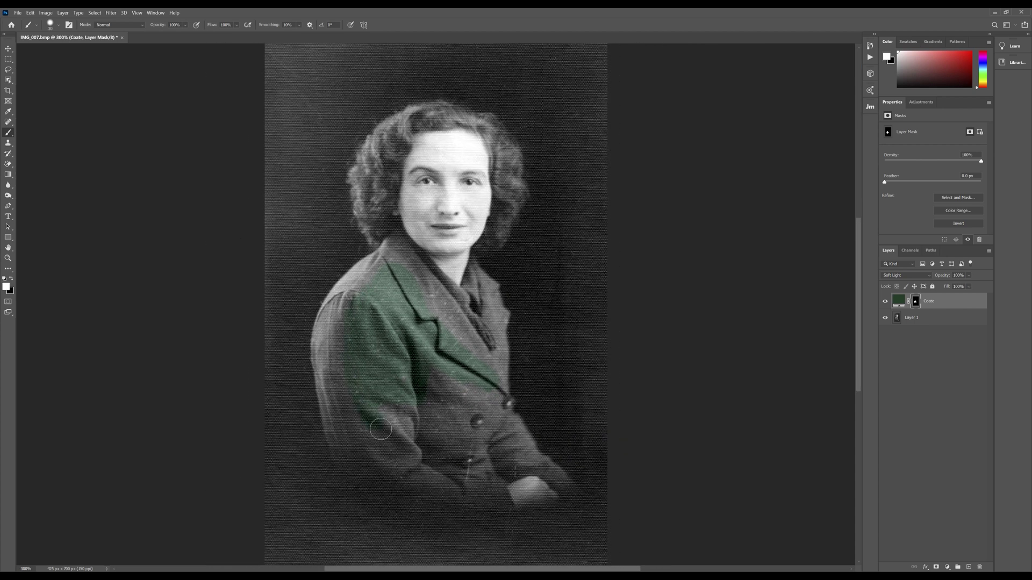
key(bracketright)
key(bracketright)
key(bracketright)
key(bracketright)
mouse_move(436, 446)
mouse_down()
mouse_move(432, 472)
mouse_move(369, 438)
mouse_move(352, 353)
mouse_move(359, 322)
mouse_move(397, 304)
mouse_move(419, 325)
mouse_move(442, 405)
mouse_move(476, 444)
mouse_move(466, 482)
mouse_move(480, 443)
mouse_move(469, 397)
mouse_move(354, 293)
mouse_up()
key(bracketleft)
key(bracketleft)
key(bracketleft)
key(bracketleft)
key(bracketleft)
key(bracketleft)
key(bracketleft)
key(bracketleft)
key(bracketleft)
key(bracketright)
key(bracketright)
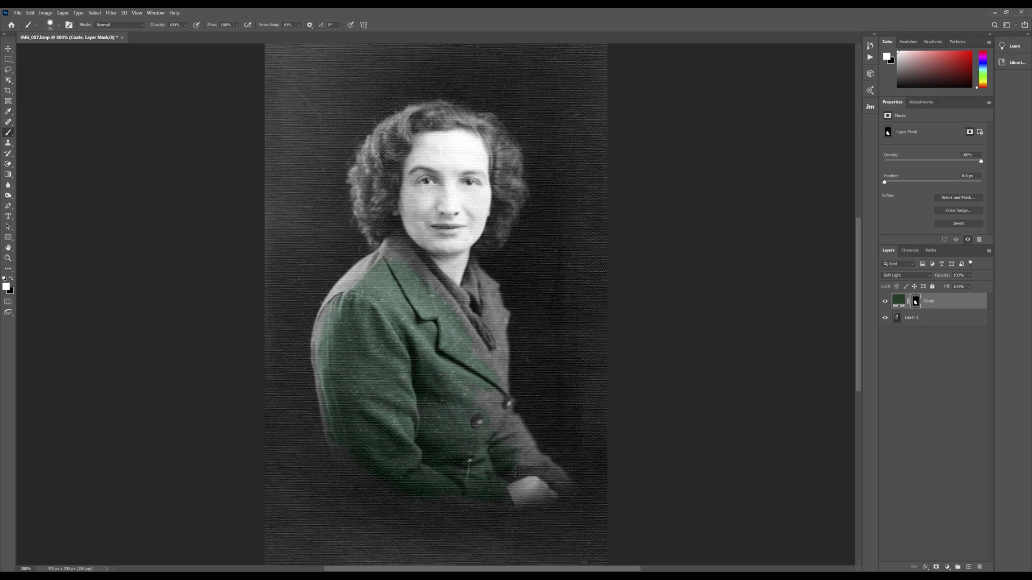
Step: Fill in the coat's outer sleeve edge, shoulder, collar and near lapel on the Coate mask with a smaller brush
key(ctrl+plus)
key(ctrl+plus)
key(ctrl+plus)
key(bracketleft)
key(bracketleft)
key(bracketleft)
mouse_move(278, 374)
mouse_down()
mouse_move(433, 366)
mouse_move(433, 183)
mouse_move(283, 160)
mouse_up()
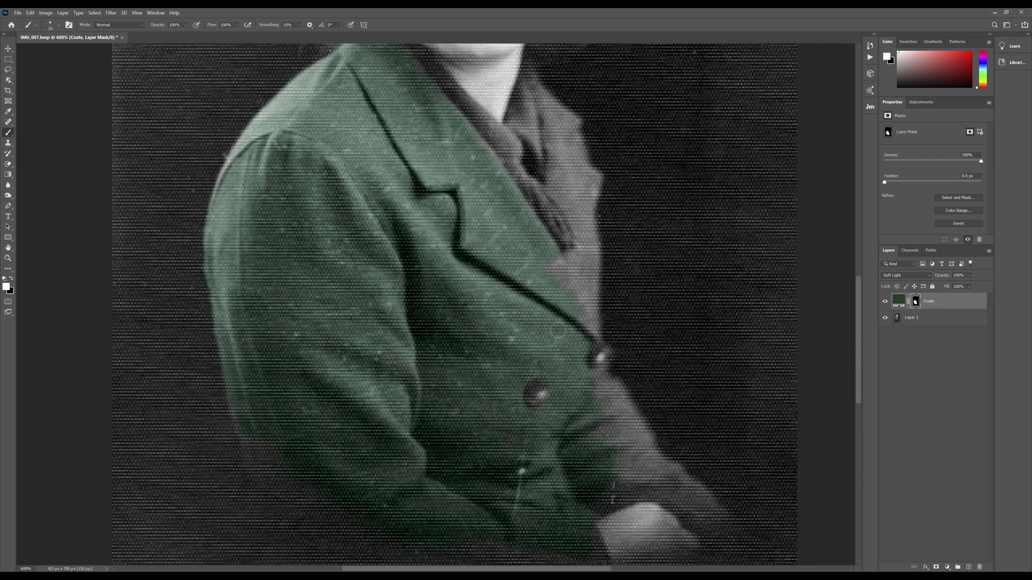
drag(558, 330, 516, 475)
Step: Paint the far lapel, front edge and far sleeve of the coat into the Coate mask with a finer brush
key(bracketleft)
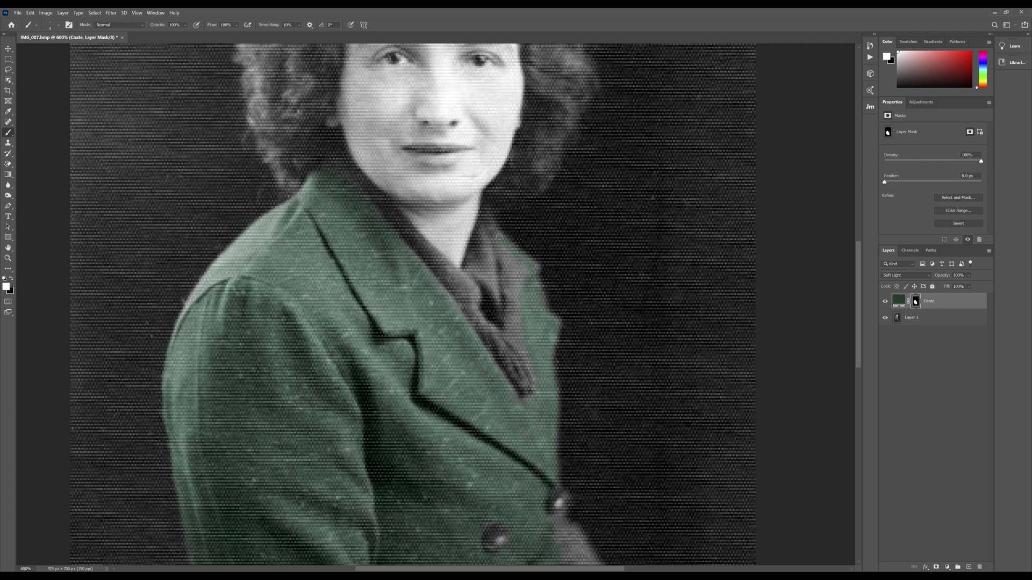
drag(591, 559, 538, 301)
key(ctrl+minus)
key(ctrl+minus)
key(ctrl+minus)
key(bracketright)
key(bracketright)
key(bracketright)
key(bracketright)
key(bracketright)
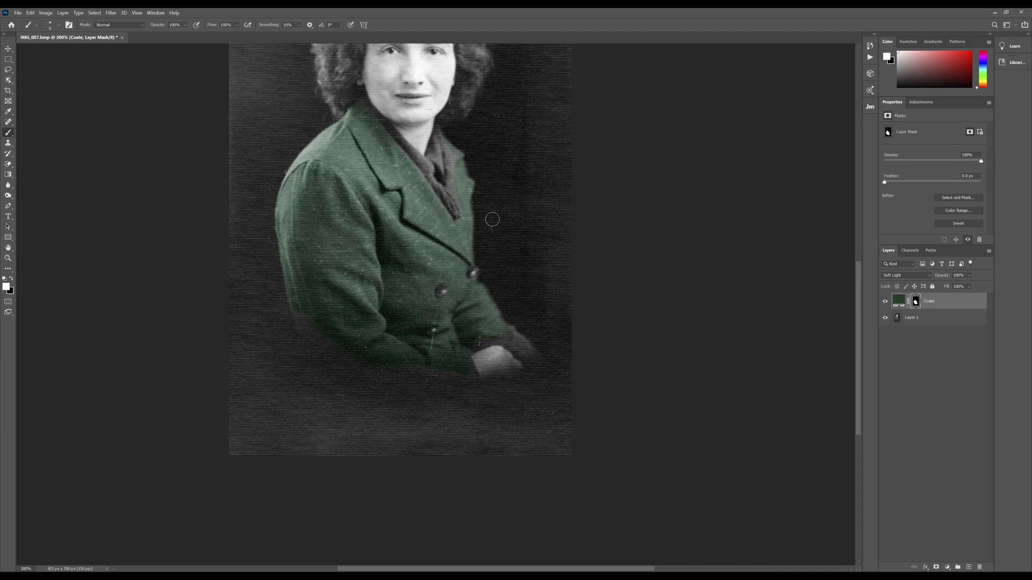
key(ctrl+minus)
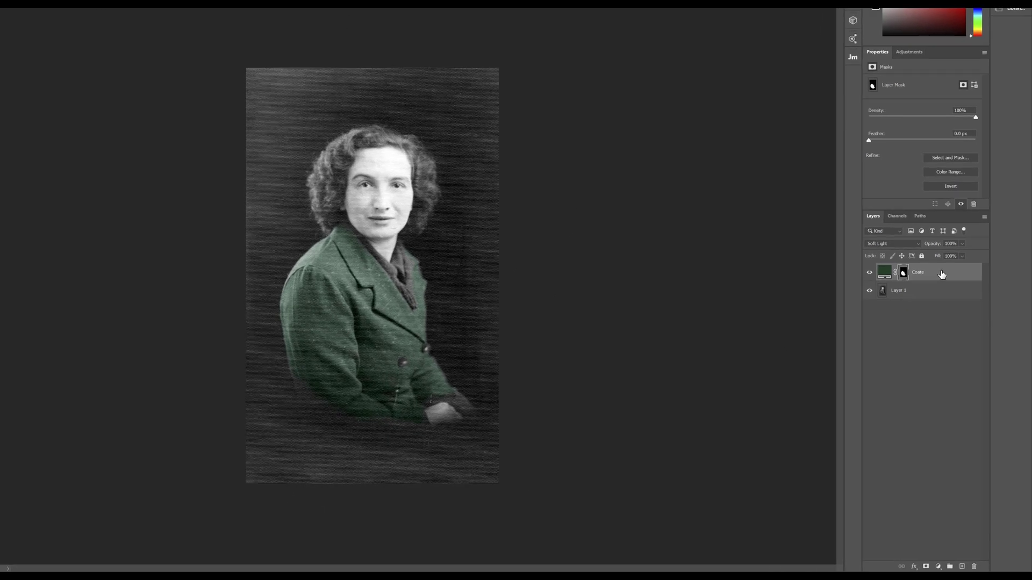
Step: Add a near-black solid color fill layer above the Coate layer and name it Buttons
click(877, 566)
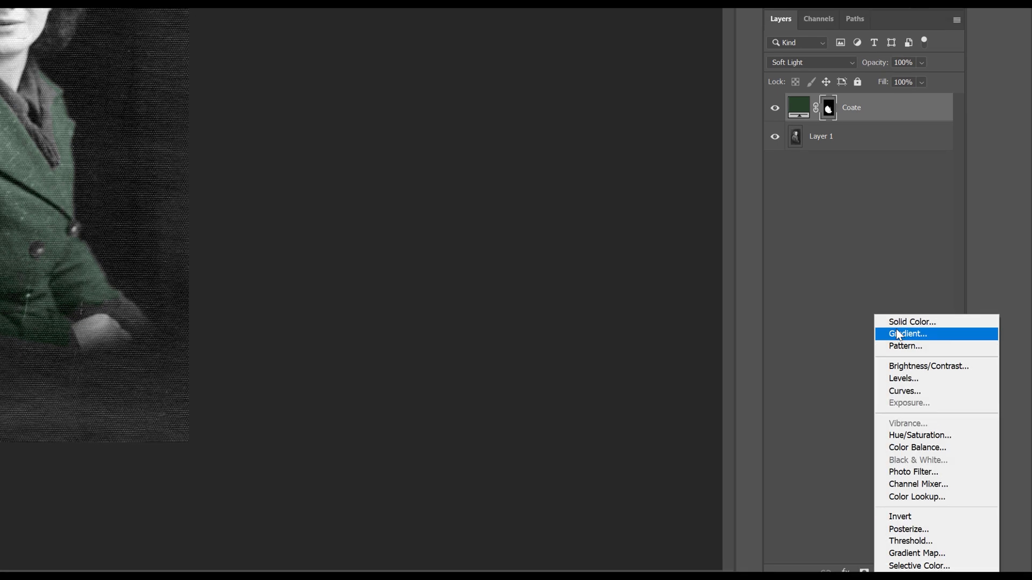
click(908, 311)
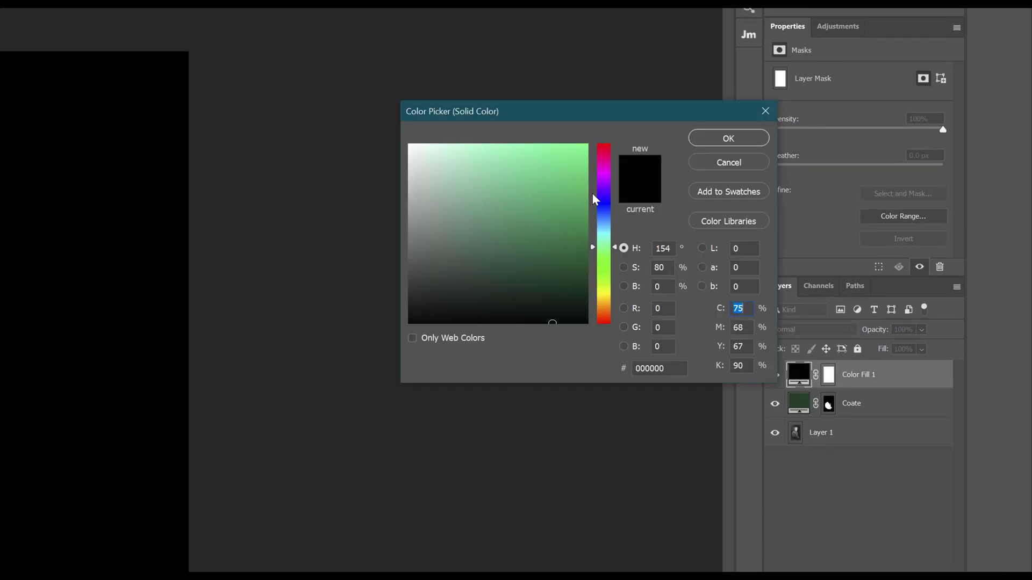
click(407, 325)
drag(407, 325, 410, 313)
click(712, 140)
double_click(864, 375)
text(Buttons)
key(Return)
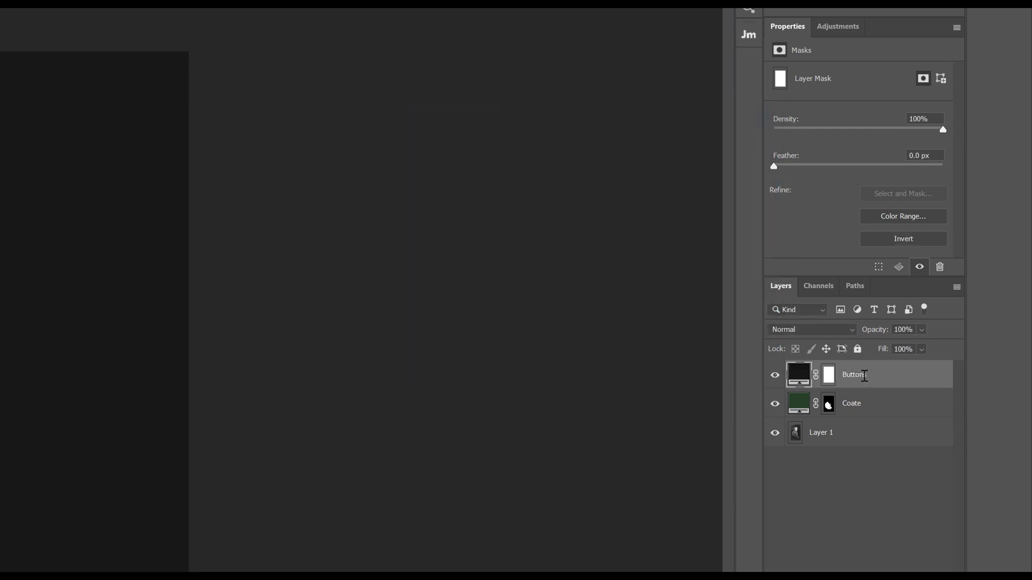
Step: Set the Buttons layer's blend mode to Soft Light and invert its mask to hide the color
click(801, 329)
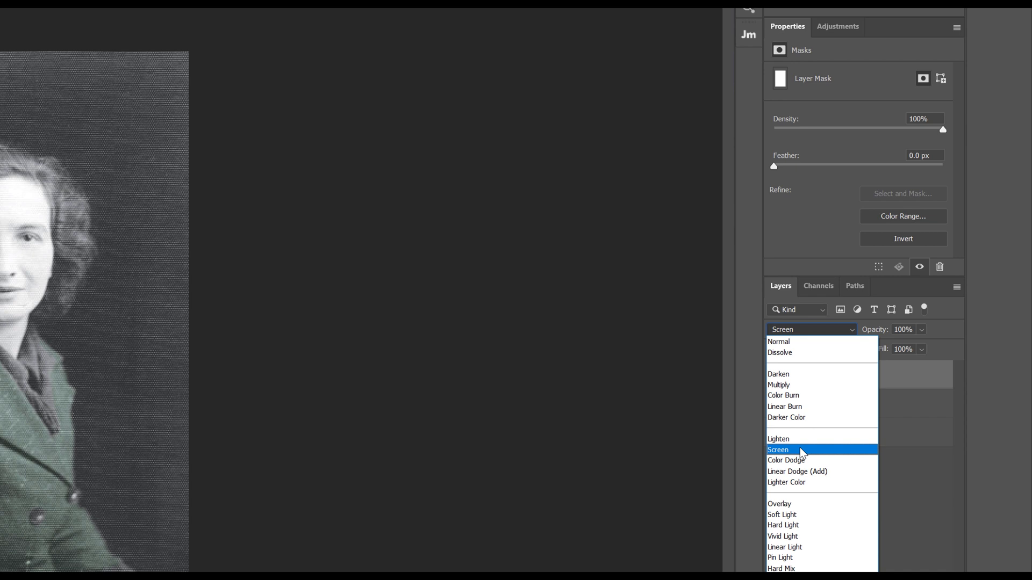
click(793, 515)
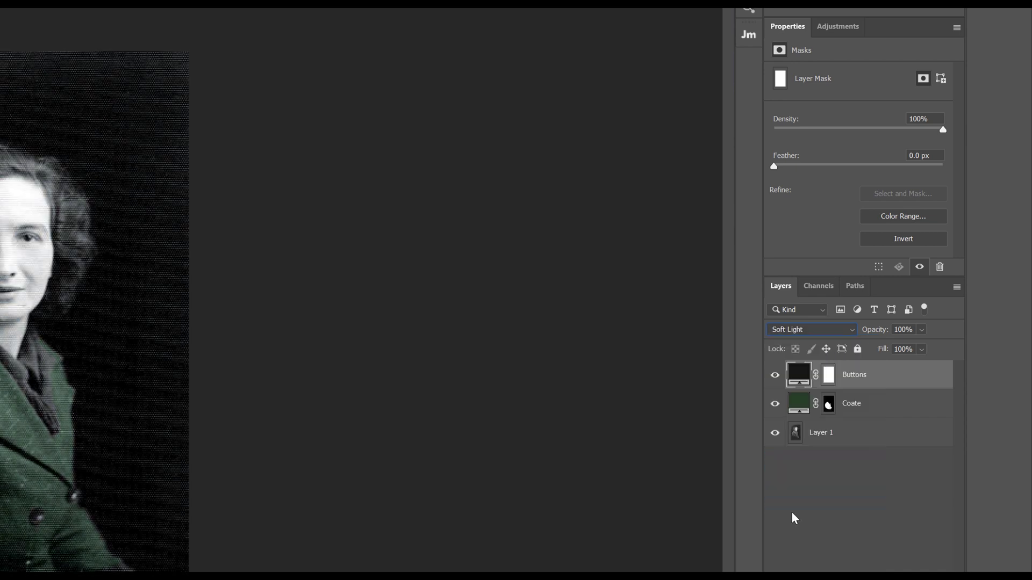
key(ctrl+i)
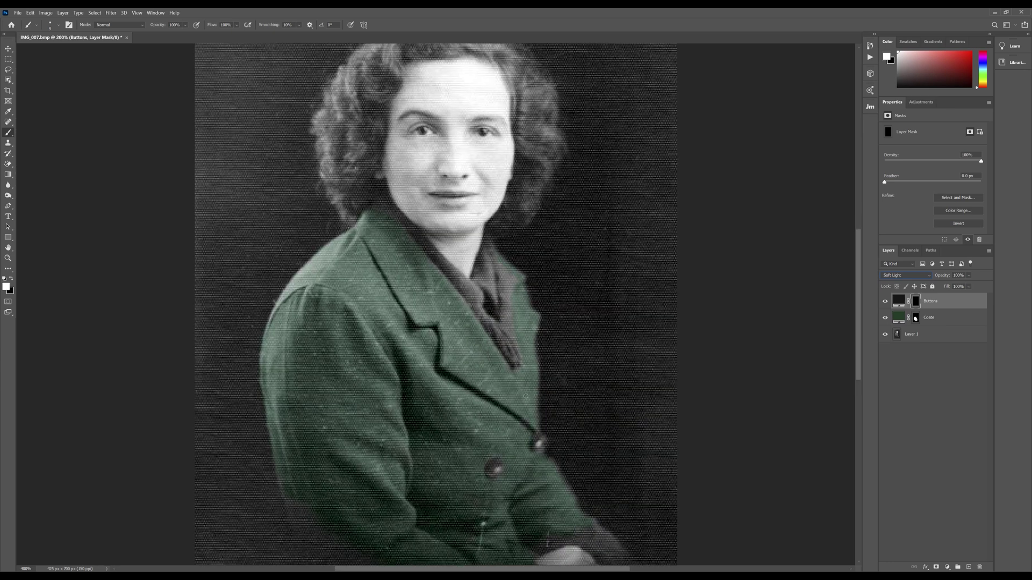
Step: Paint the coat's buttons into the Buttons mask to darken them
scroll(526, 396, up, 1)
scroll(516, 403, down, 3)
mouse_move(513, 412)
mouse_down()
mouse_move(510, 425)
mouse_move(522, 412)
mouse_up()
click(566, 391)
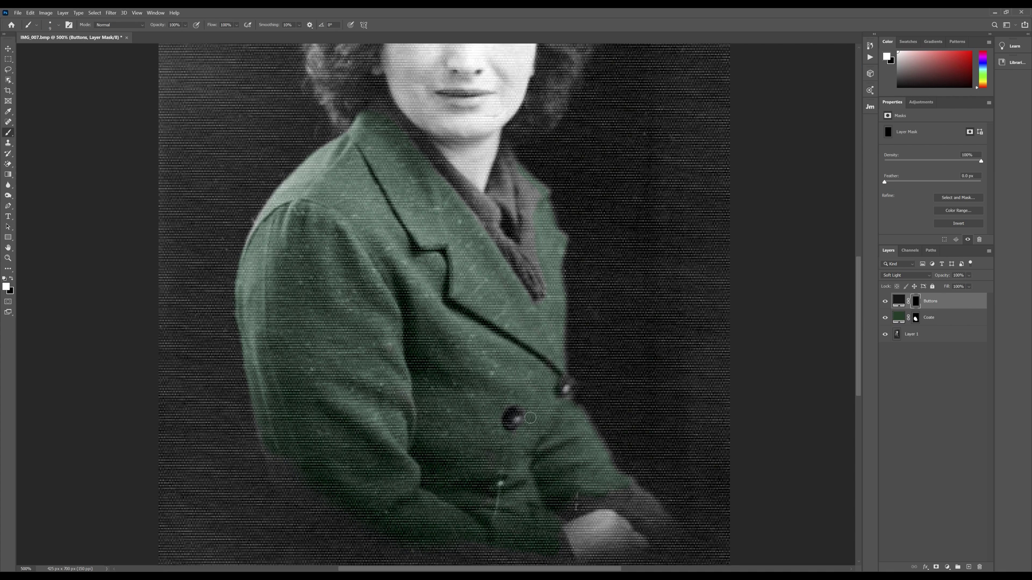
key(ctrl+minus)
key(ctrl+minus)
key(ctrl+minus)
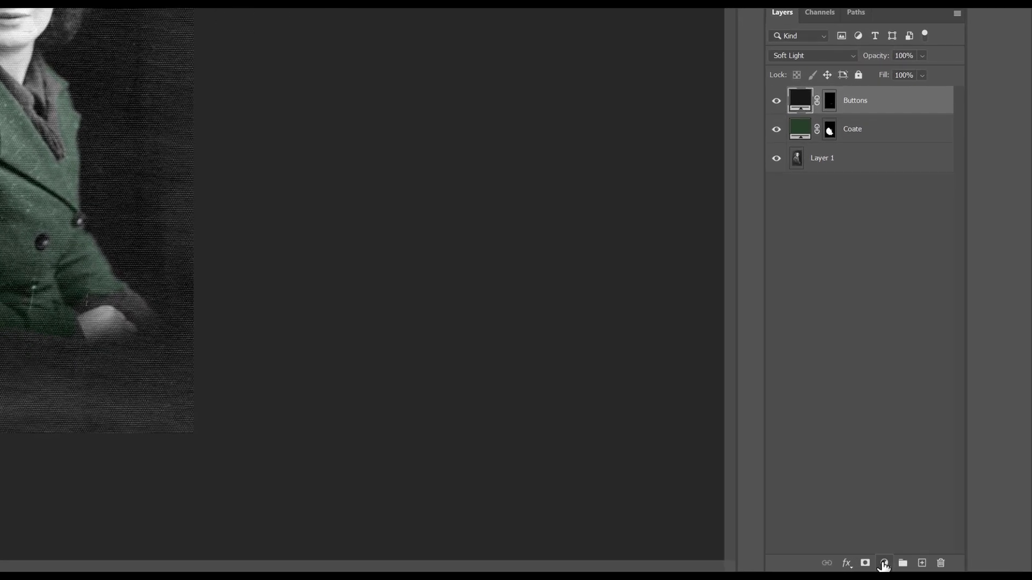
Step: Add a white (#ffffff) solid color fill layer above the Buttons layer and name it Shirt
click(947, 567)
click(940, 310)
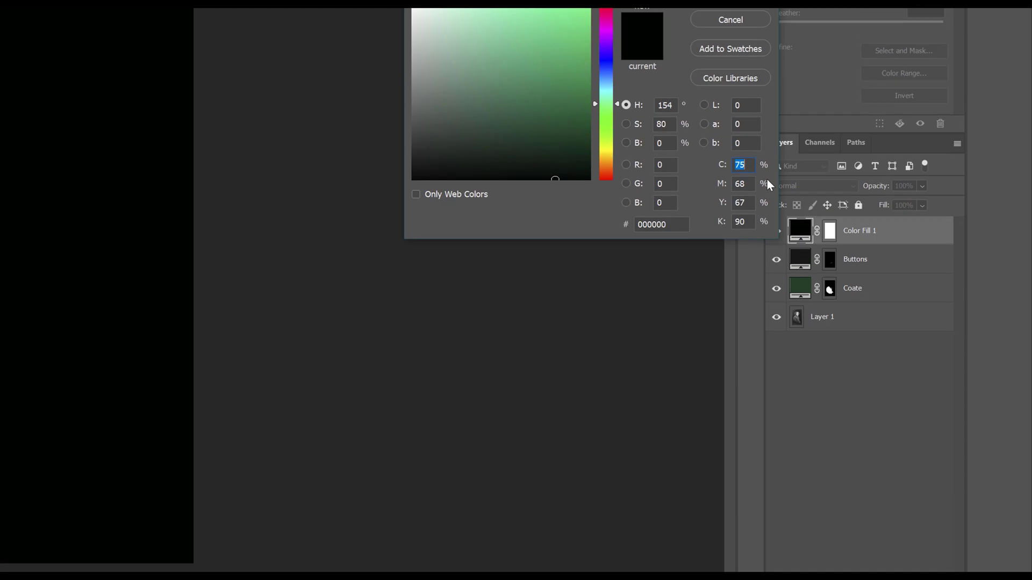
drag(423, 192, 406, 170)
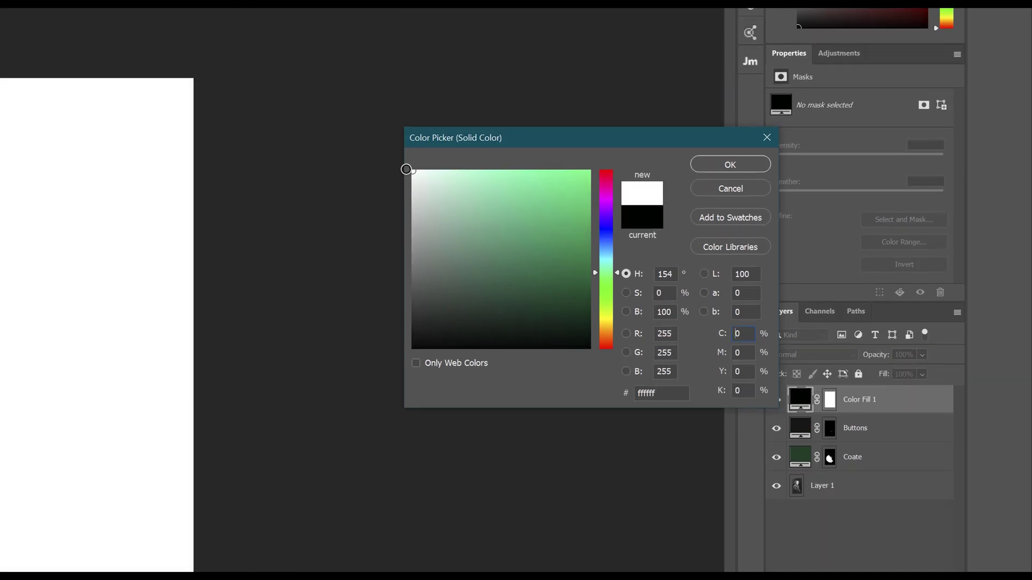
click(723, 165)
double_click(874, 401)
text(Shirt)
key(Return)
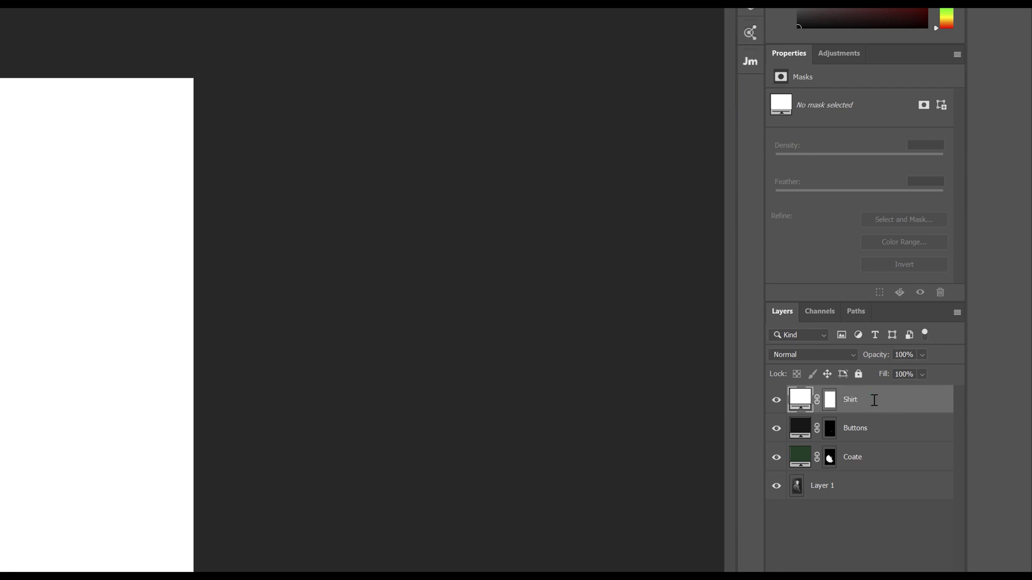
Step: Set the Shirt layer's blend mode to Soft Light and invert its mask to hide the color
click(798, 355)
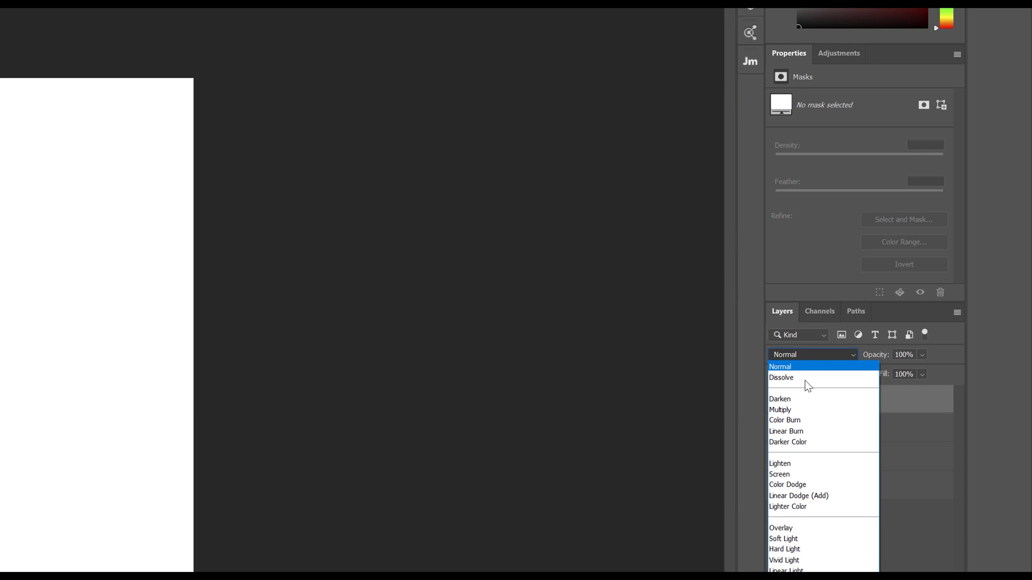
click(801, 539)
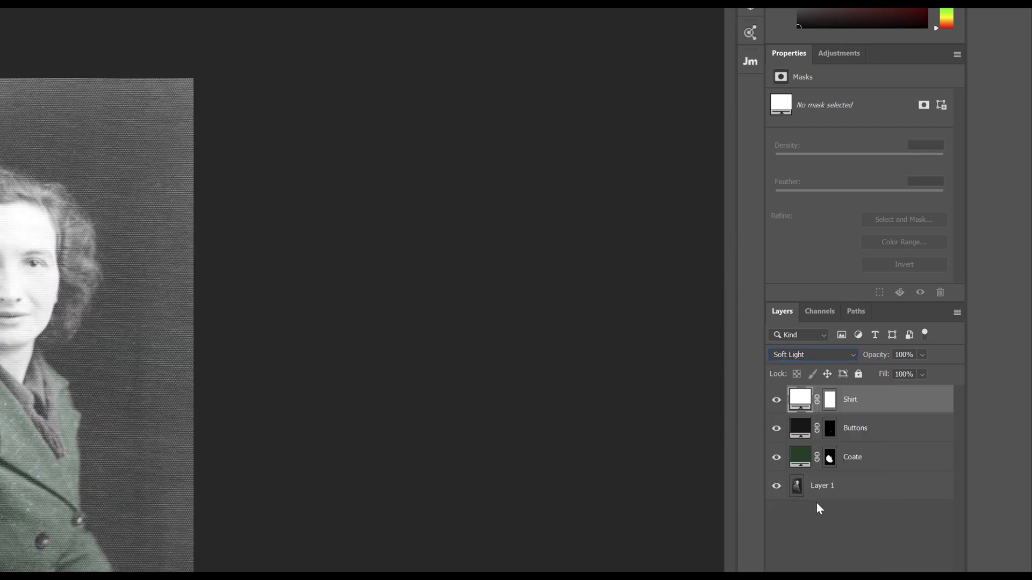
click(830, 401)
key(ctrl+i)
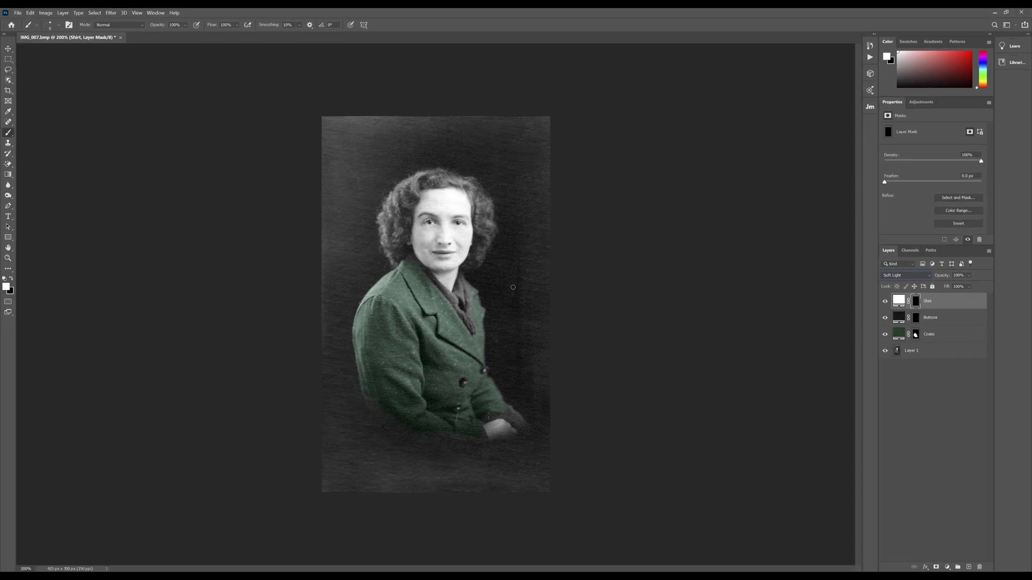
Step: Change the Shirt layer's fill color to dark blue (#091a44)
key(ctrl+plus)
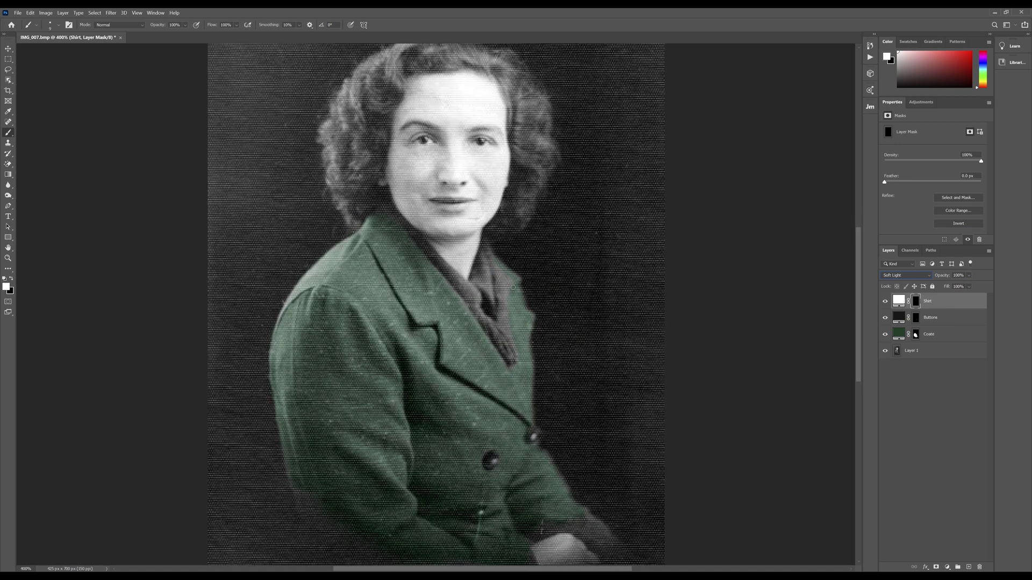
double_click(899, 301)
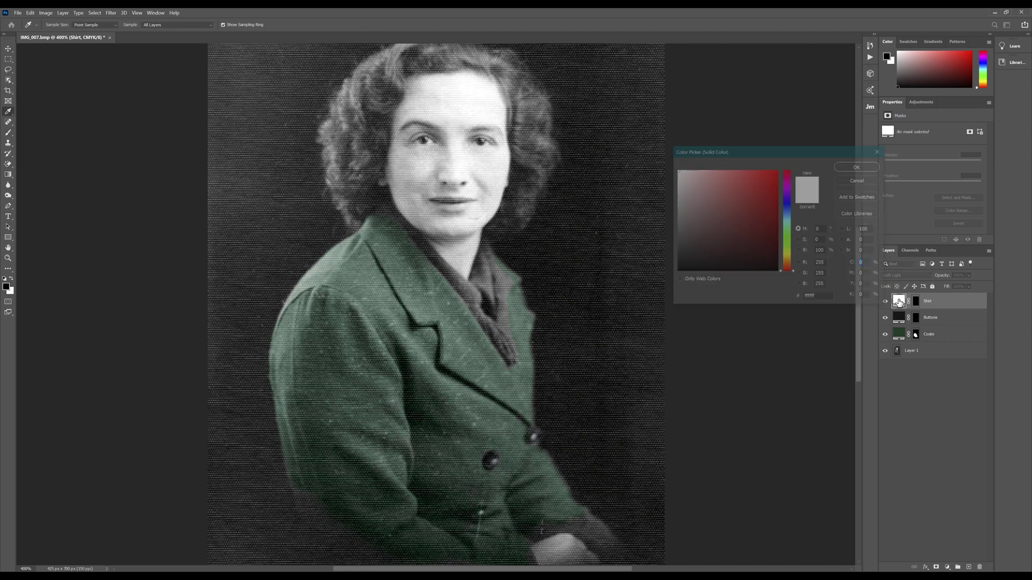
drag(789, 209, 789, 209)
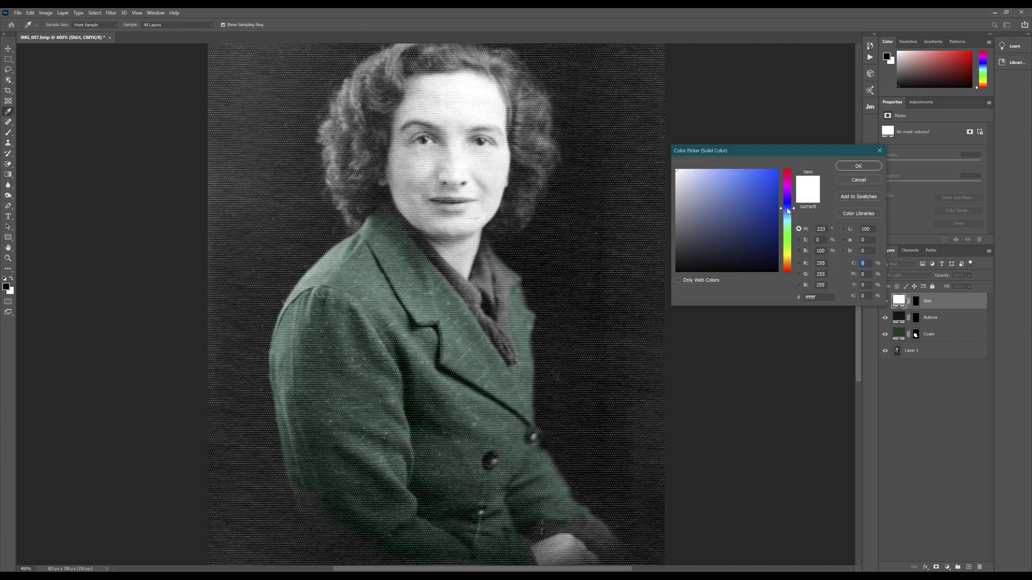
click(765, 245)
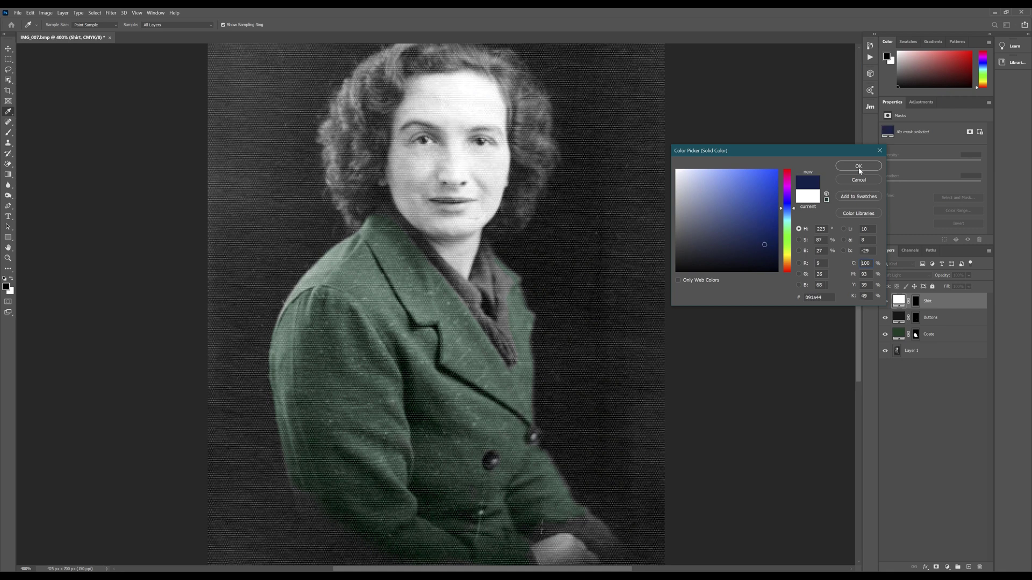
click(859, 169)
Step: Paint the inner shirt collar beside the neck into the Shirt mask with a small brush
click(916, 303)
scroll(507, 283, up, 3)
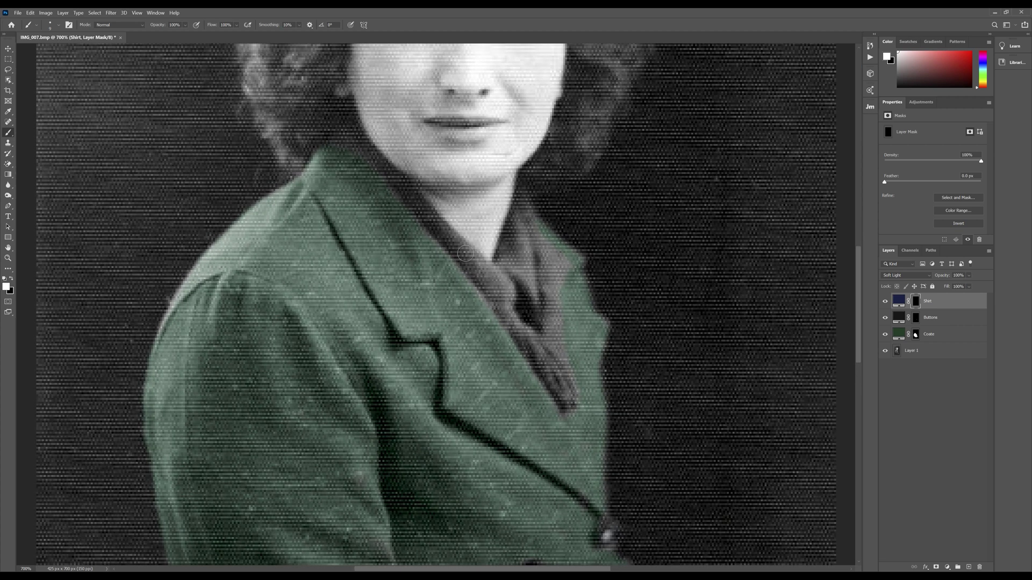
drag(518, 230, 531, 280)
key(bracketleft)
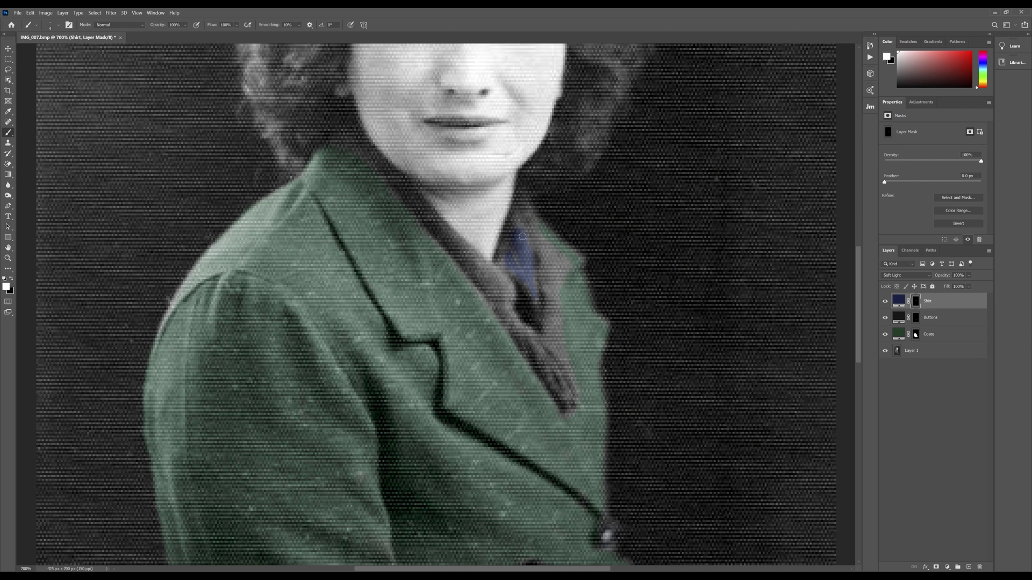
mouse_move(522, 237)
mouse_down()
mouse_move(508, 269)
mouse_move(506, 225)
mouse_move(529, 301)
mouse_up()
Step: Add a dark red solid color fill layer above the Shirt layer and name it Scarf
click(948, 568)
click(970, 425)
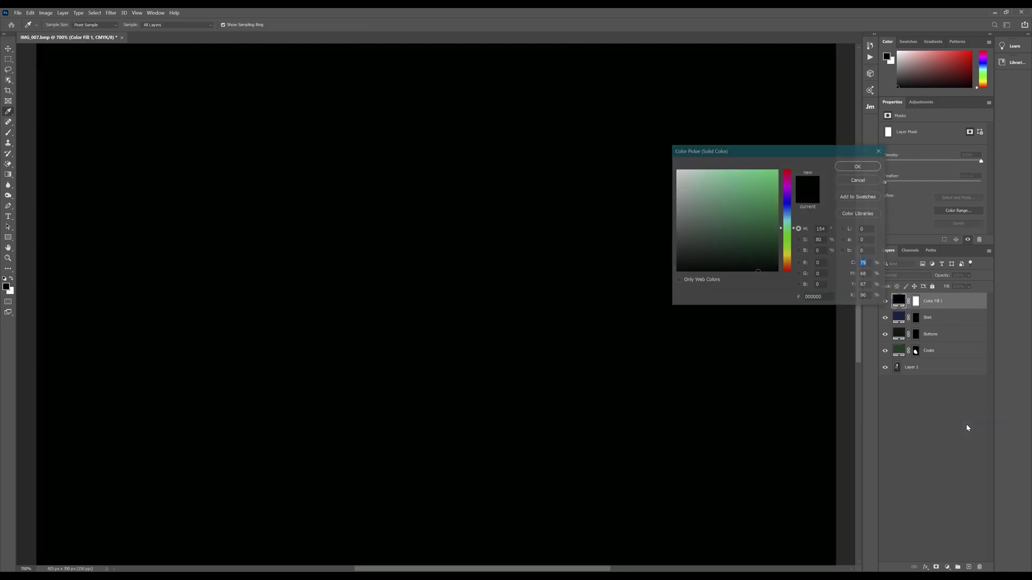
mouse_move(787, 184)
mouse_down()
mouse_move(790, 173)
mouse_move(774, 183)
mouse_move(770, 215)
mouse_up()
click(849, 168)
double_click(934, 301)
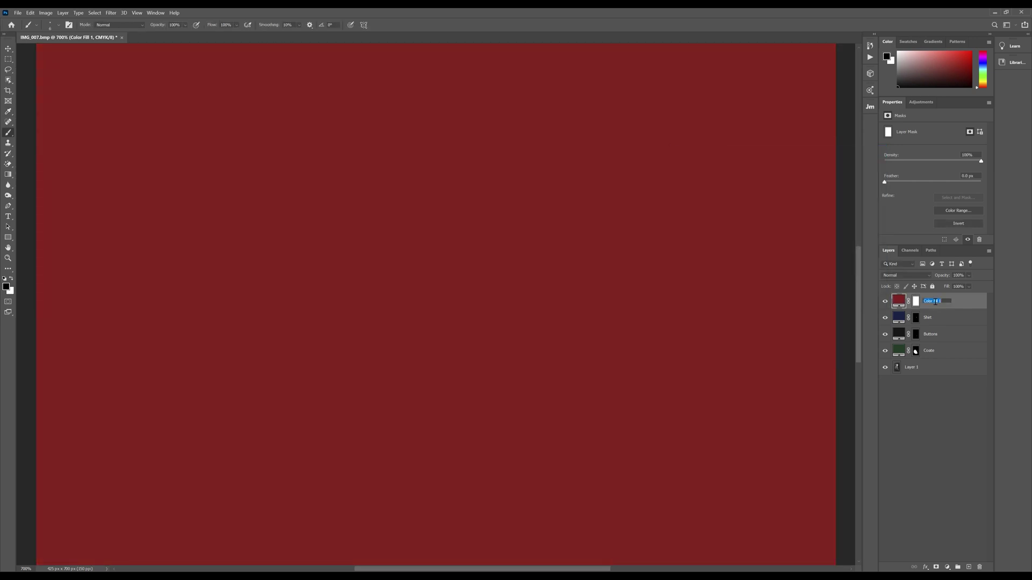
text(Scarf)
key(Return)
Step: Set the Scarf layer's blend mode to Soft Light and invert its mask to hide the color
click(906, 280)
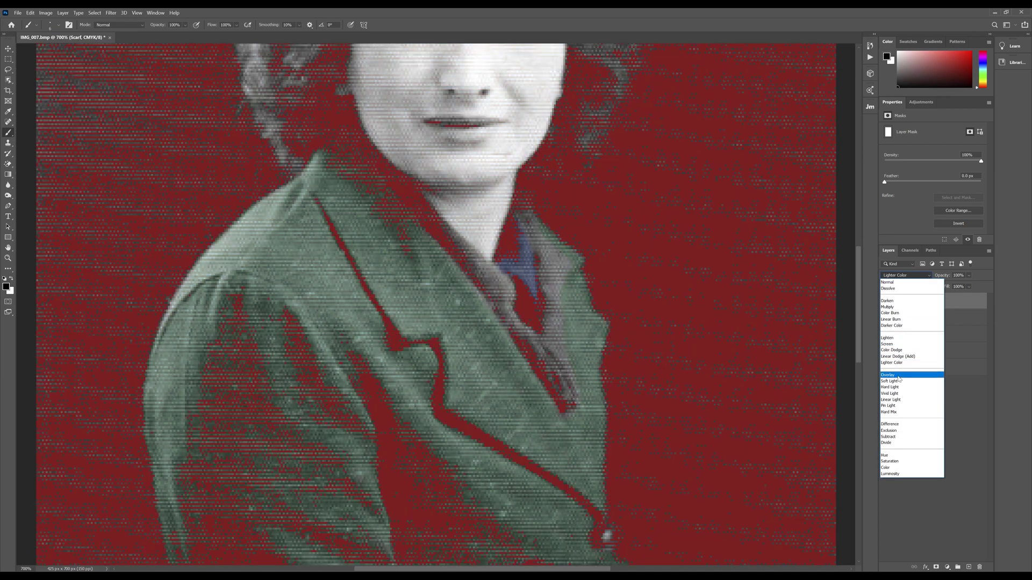
click(909, 376)
click(915, 302)
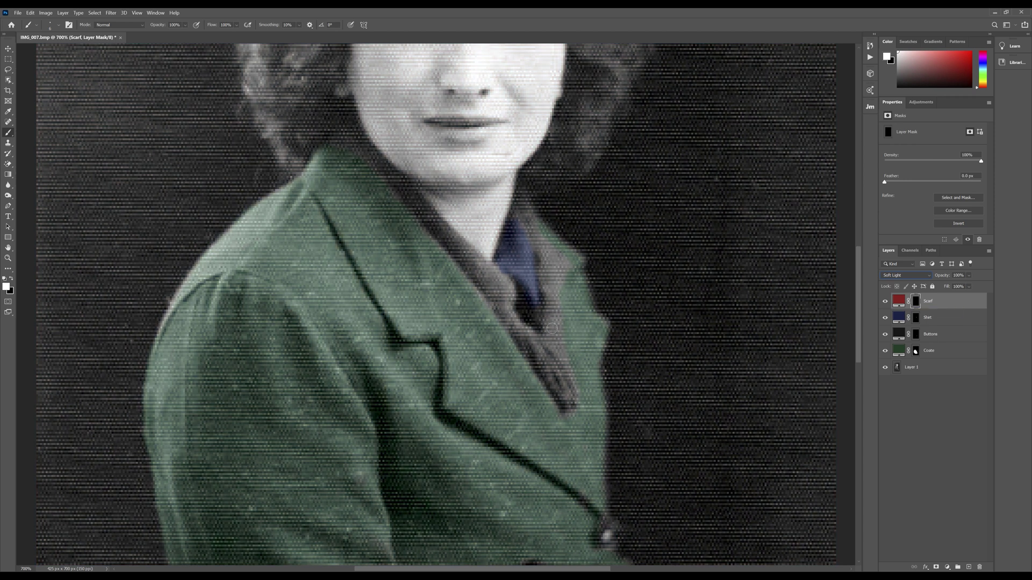
Step: Paint both sides of the scarf around the neck into the Scarf mask, following its edges along the coat lapels
mouse_move(536, 348)
mouse_down()
mouse_move(549, 375)
mouse_move(530, 338)
mouse_move(561, 370)
mouse_move(547, 253)
mouse_up()
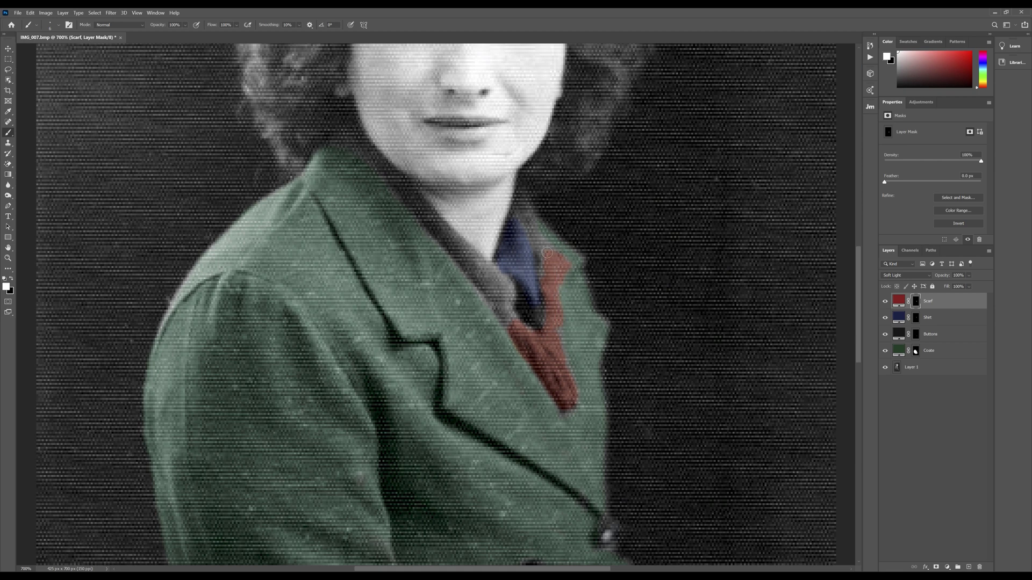
scroll(547, 253, up, 4)
scroll(548, 253, down, 2)
drag(443, 260, 524, 342)
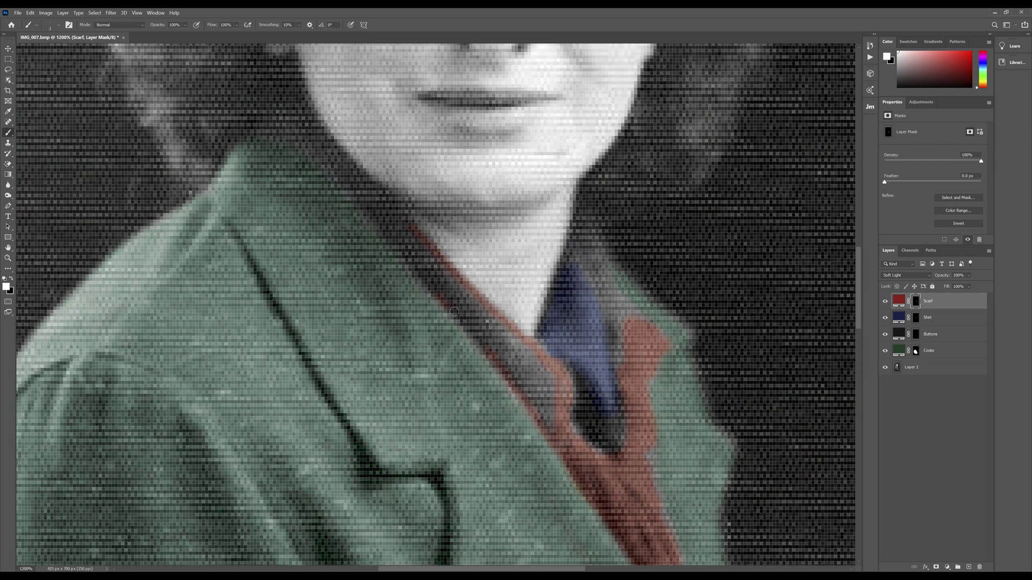
drag(548, 422, 344, 175)
drag(596, 450, 565, 343)
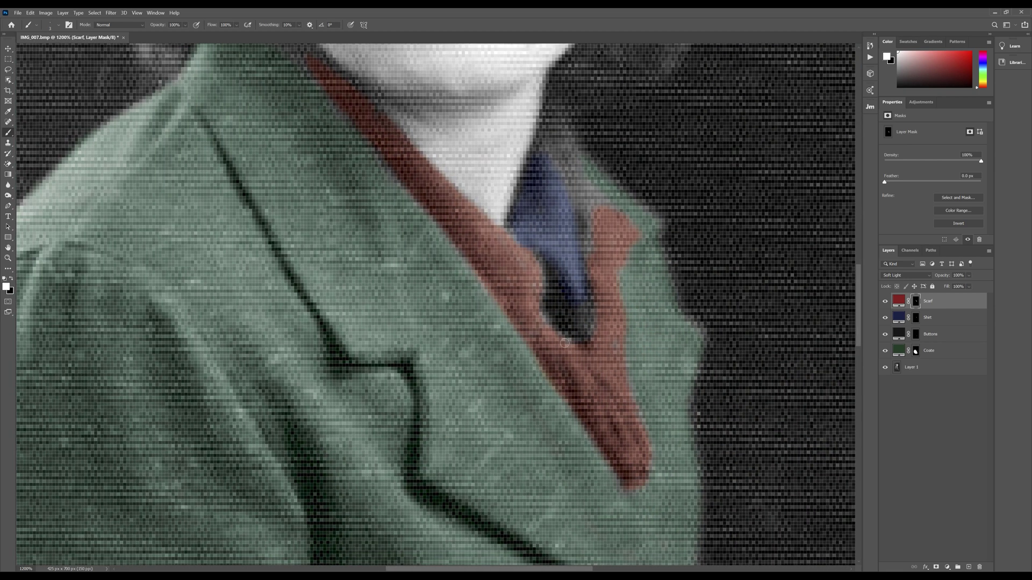
scroll(615, 314, down, 5)
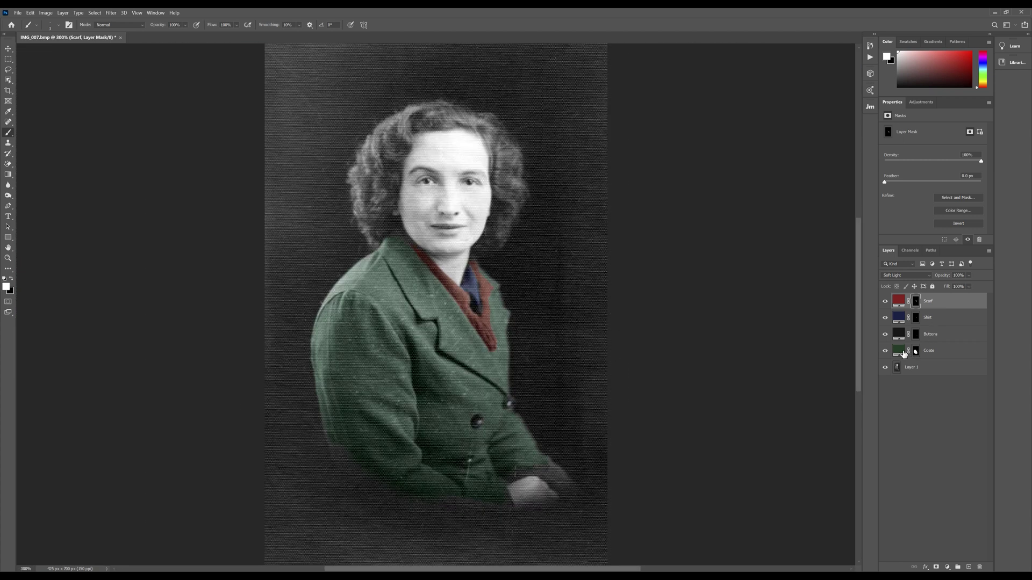
Step: Paint the missing sleeve cuff above the hand into the Coate layer's mask with a larger brush
click(886, 351)
click(885, 352)
click(898, 352)
click(916, 351)
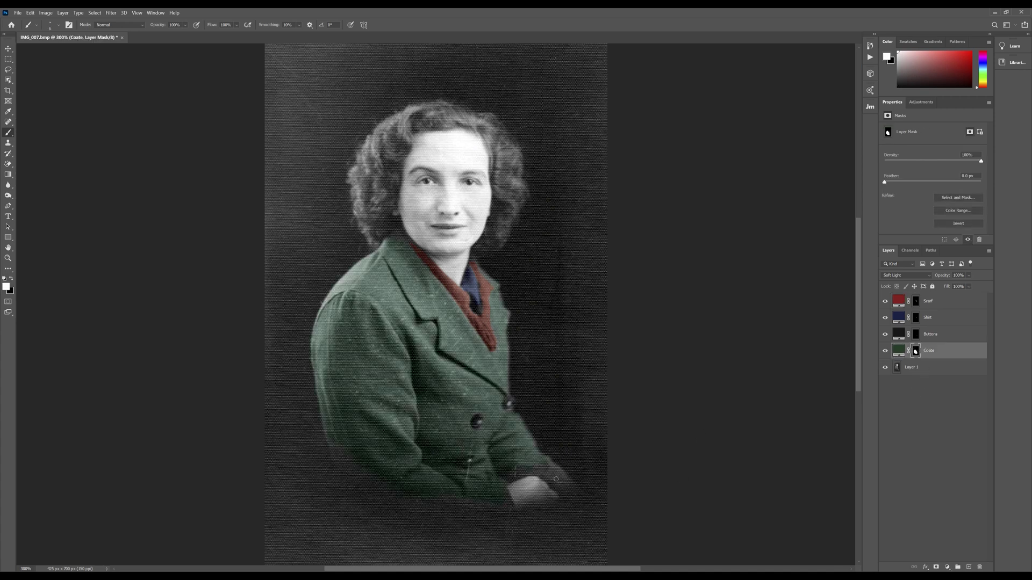
key(bracketright)
key(bracketright)
mouse_move(522, 471)
mouse_down()
mouse_move(566, 488)
mouse_move(546, 465)
mouse_move(559, 478)
mouse_up()
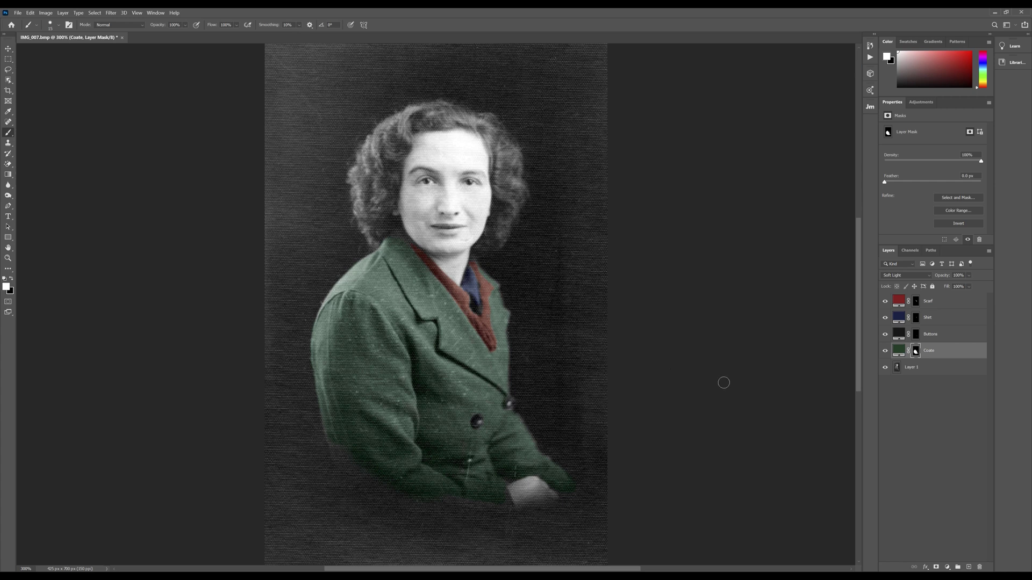
Step: Add a dark yellow-brown (#51441e) solid color fill layer above the Scarf layer and name it Skin
click(947, 567)
click(962, 424)
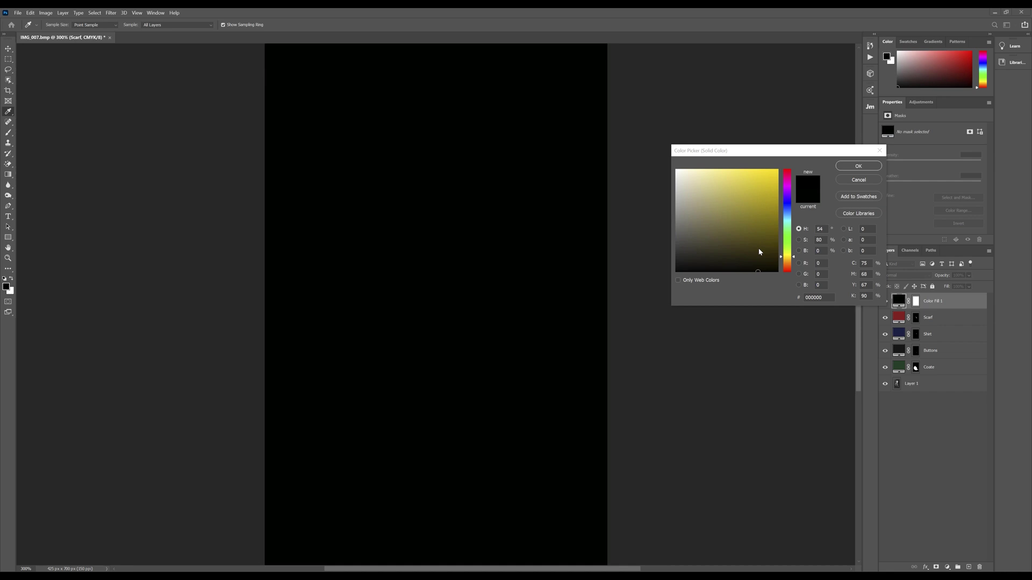
click(782, 251)
drag(782, 252, 741, 240)
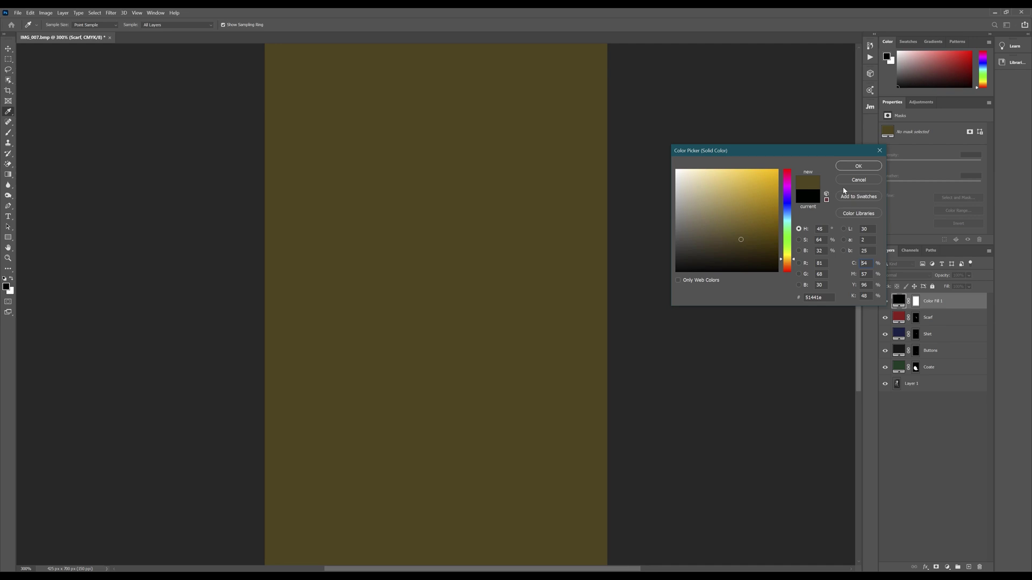
click(857, 167)
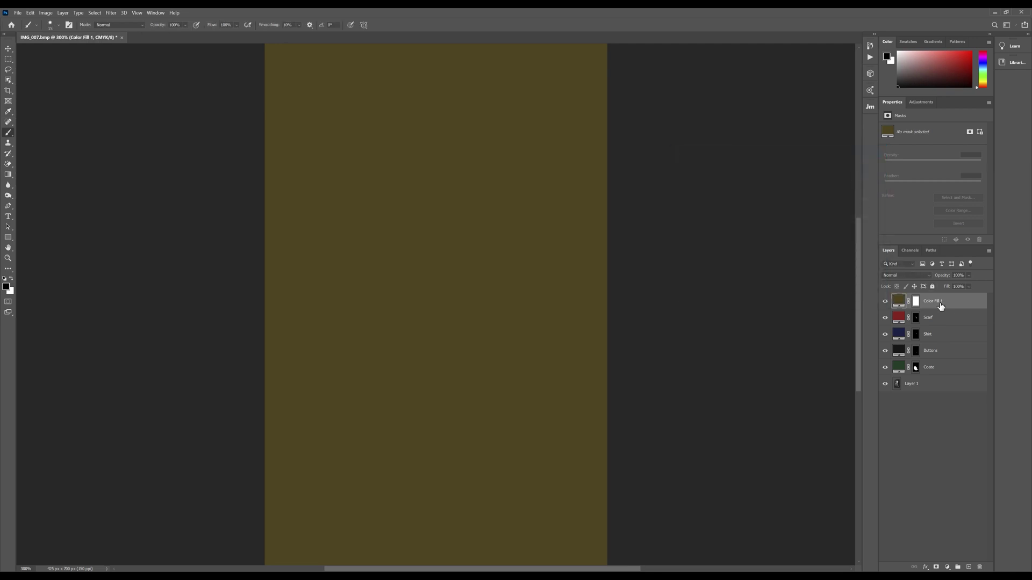
text(in)
key(Return)
Step: Set the Skin layer's blend mode to Soft Light and invert its mask to hide the color
click(901, 278)
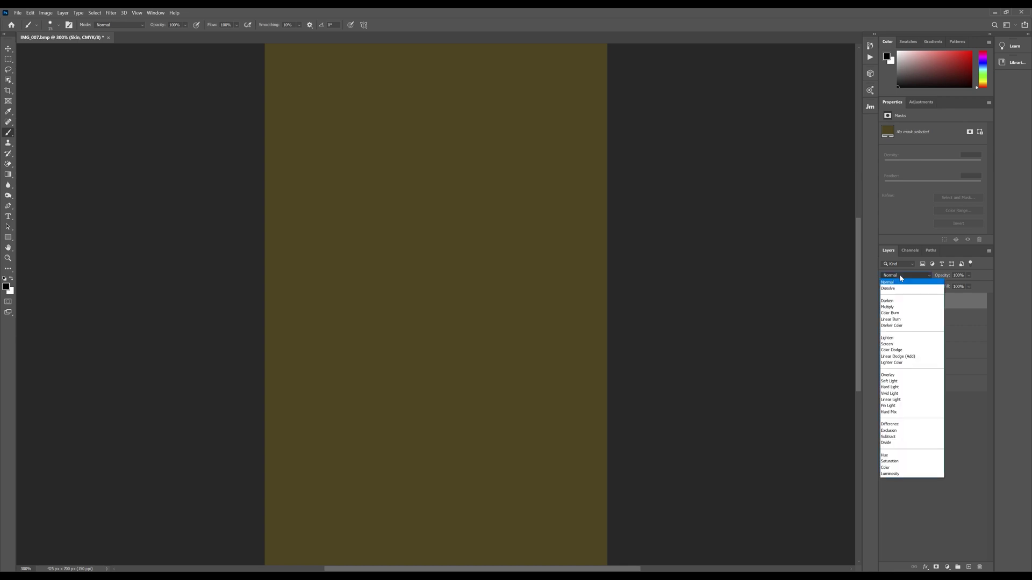
click(889, 381)
click(916, 302)
key(ctrl+i)
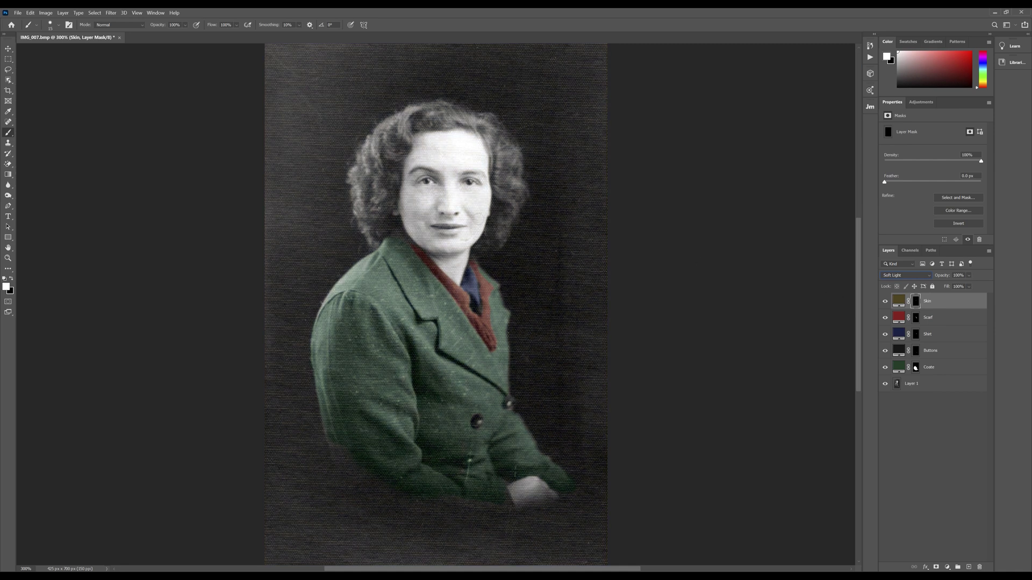
Step: Paint a small test patch on the cheek beside the mouth into the Skin mask
key(ctrl+plus)
key(ctrl+plus)
key(ctrl+plus)
drag(478, 196, 492, 363)
drag(525, 258, 526, 253)
drag(519, 296, 502, 315)
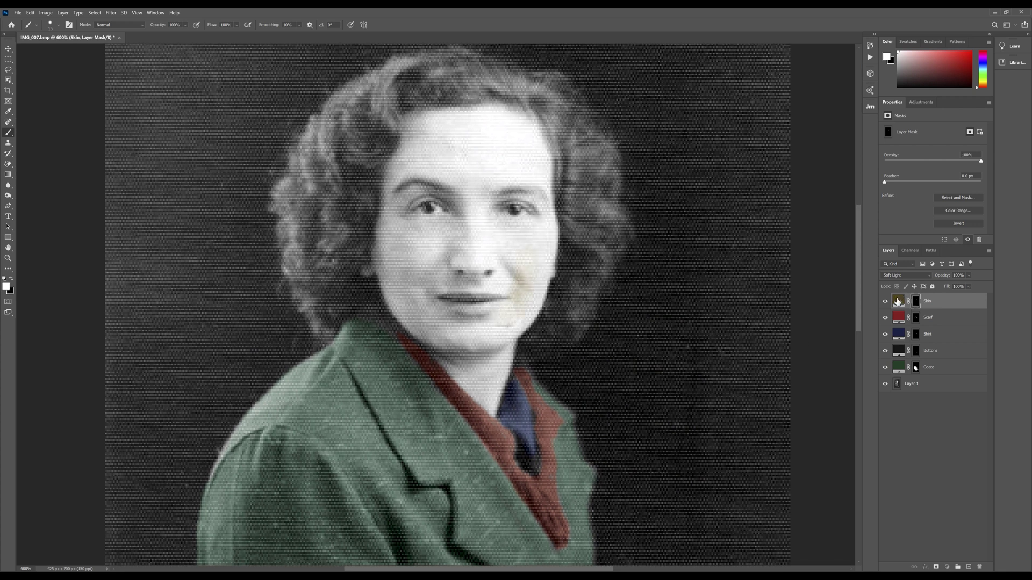
Step: Change the Skin layer's fill color to a reddish brown
double_click(898, 302)
drag(732, 237, 739, 232)
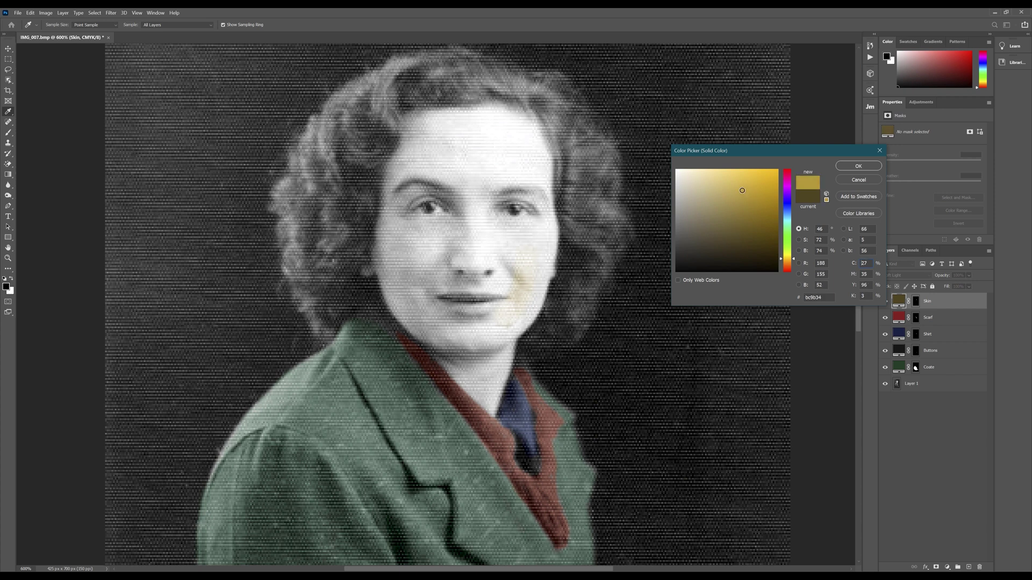
drag(787, 258, 787, 228)
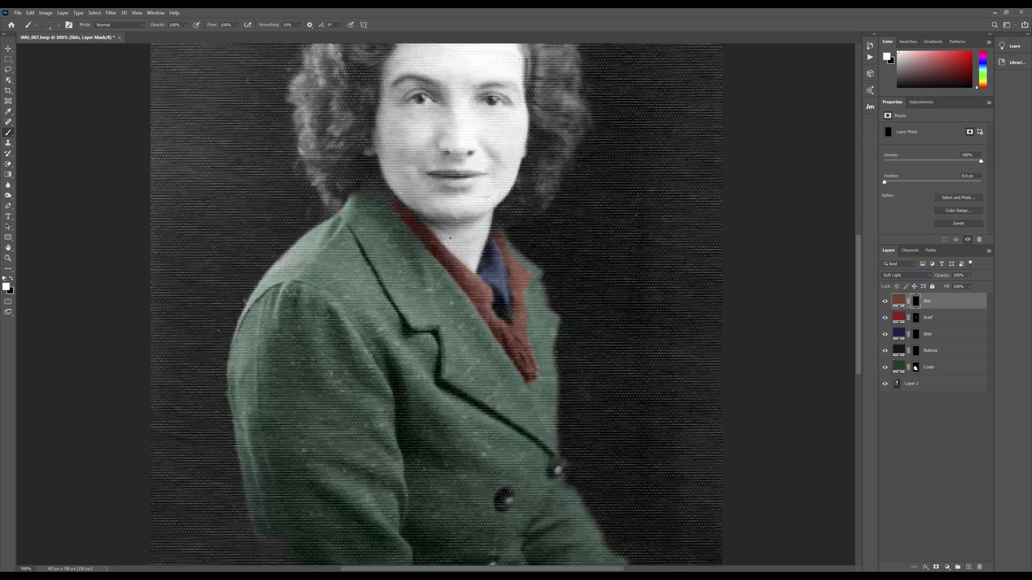
Step: Paint the forehead, nose and cheeks into the Skin mask, leaving out the eyes and eyebrows
scroll(437, 356, up, 5)
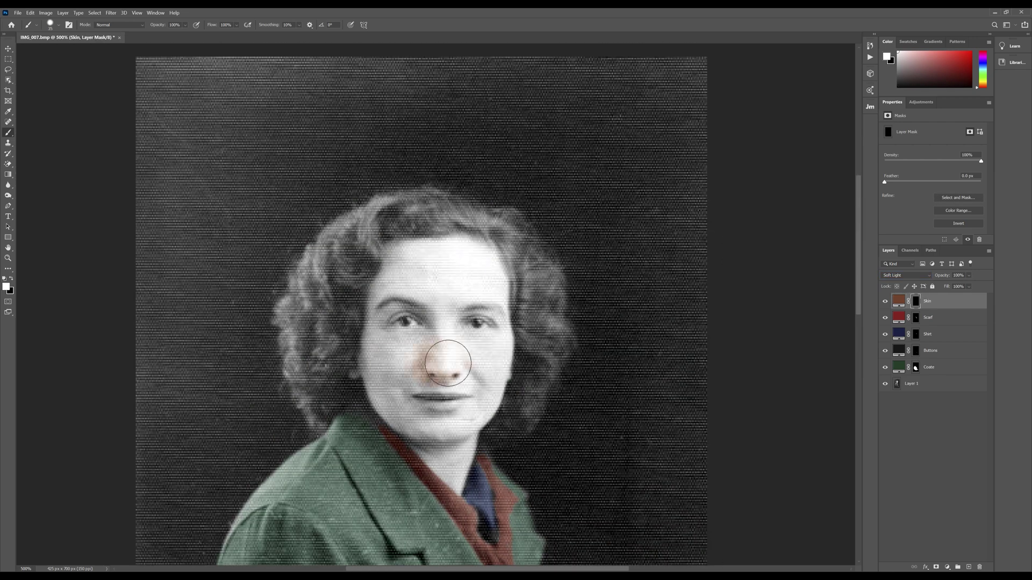
scroll(477, 350, up, 5)
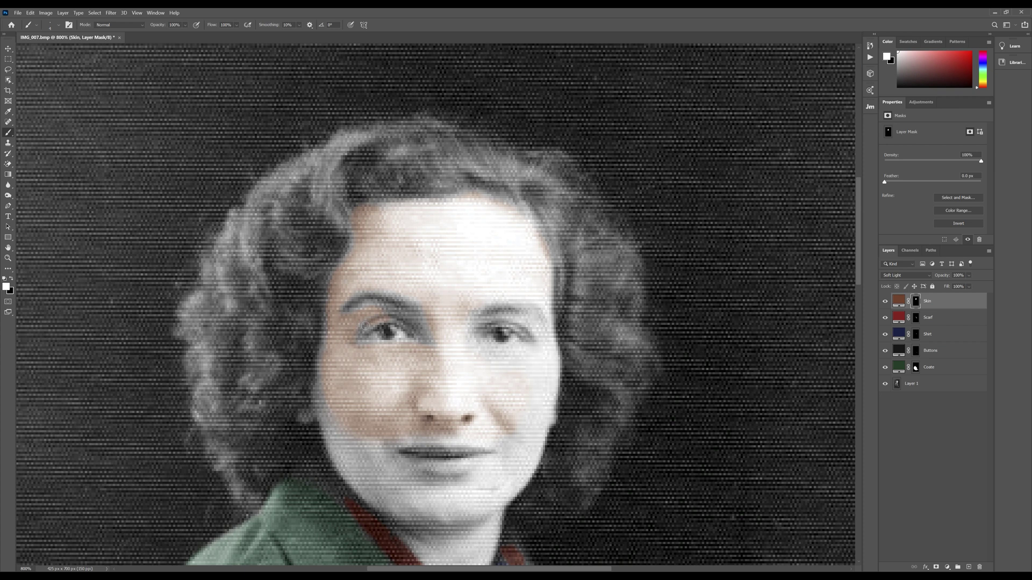
key(bracketright)
key(bracketright)
key(bracketright)
key(bracketright)
key(bracketright)
key(bracketright)
Step: Paint the chin and neck into the Skin mask with a smaller brush, leaving the lips unpainted
scroll(523, 451, down, 3)
key(bracketleft)
key(bracketleft)
key(bracketleft)
scroll(372, 272, down, 3)
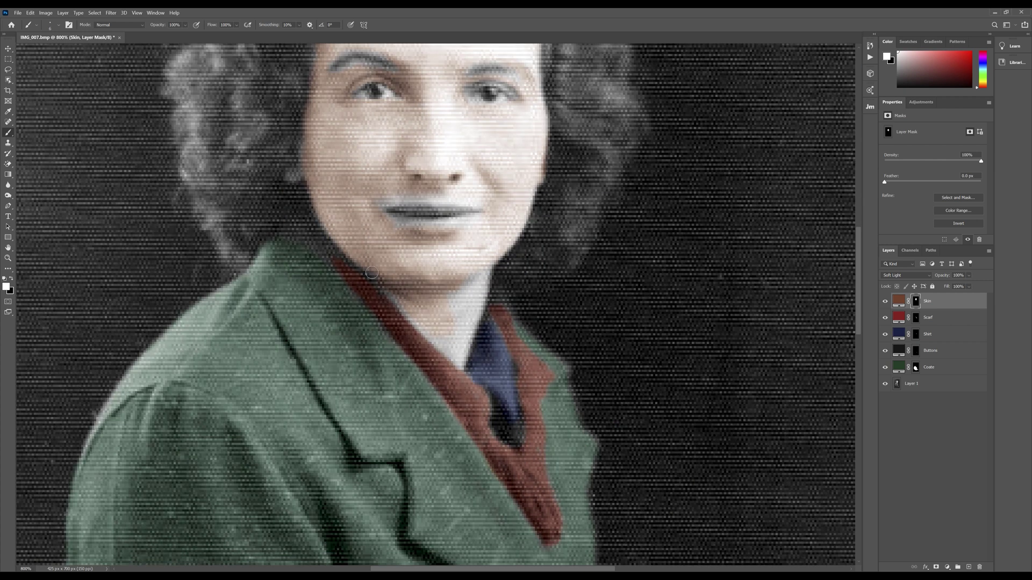
drag(487, 235, 511, 318)
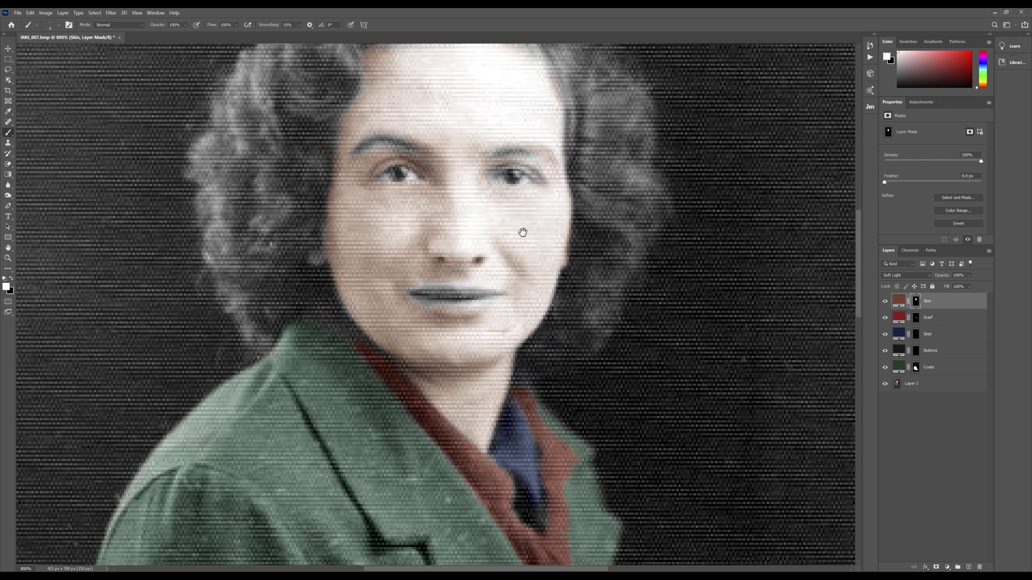
Step: Paint the hand below the sleeve cuff into the Skin mask
scroll(523, 232, up, 2)
key(ctrl+minus)
scroll(479, 85, down, 5)
scroll(479, 85, up, 5)
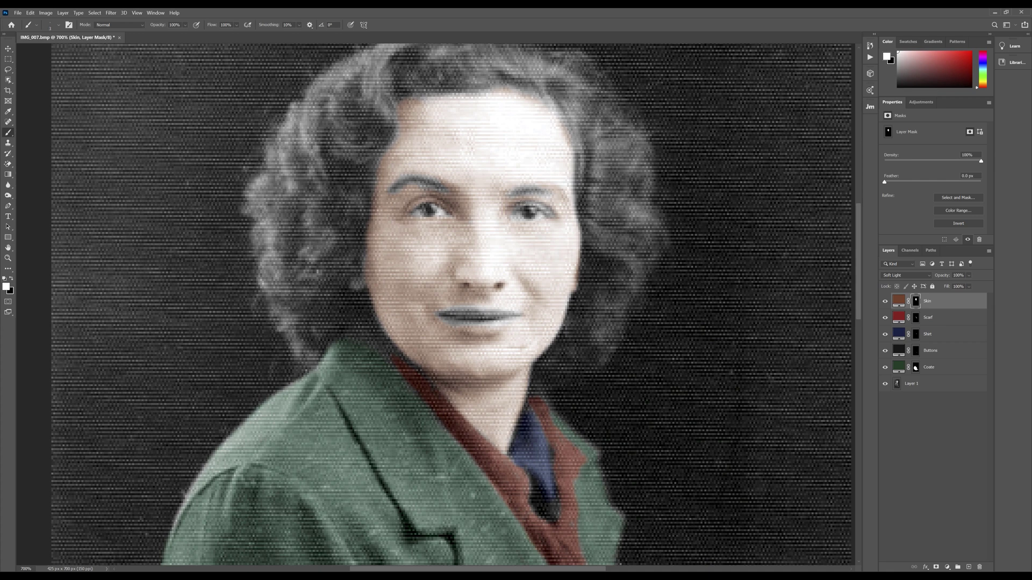
mouse_move(450, 241)
mouse_down()
mouse_move(537, 430)
mouse_move(564, 462)
mouse_up()
mouse_move(580, 357)
mouse_down()
mouse_move(534, 395)
mouse_move(618, 405)
mouse_up()
Step: Rename the Coate layer as Coat
double_click(946, 367)
key(Escape)
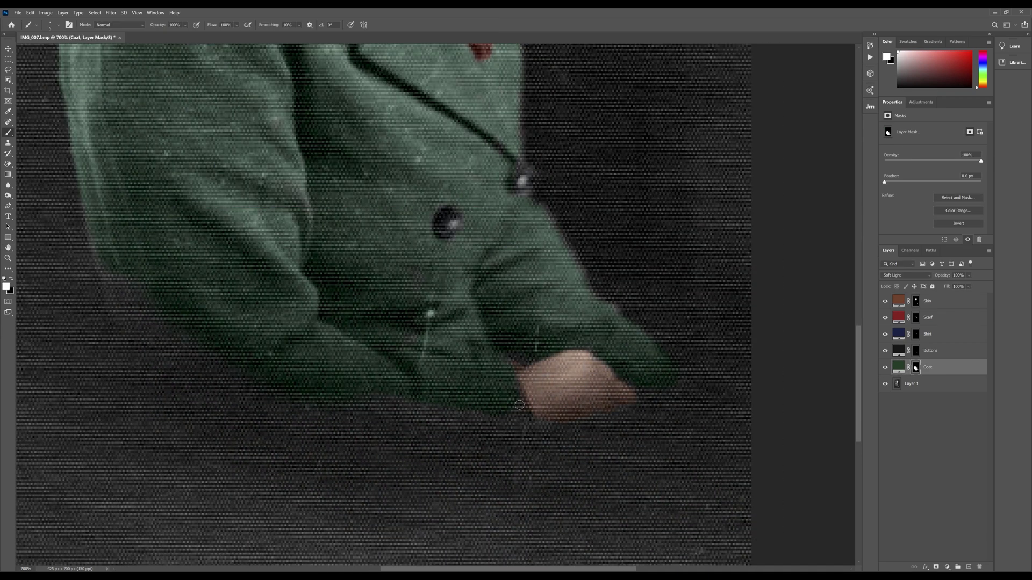
key(ctrl+minus)
key(ctrl+minus)
key(ctrl+minus)
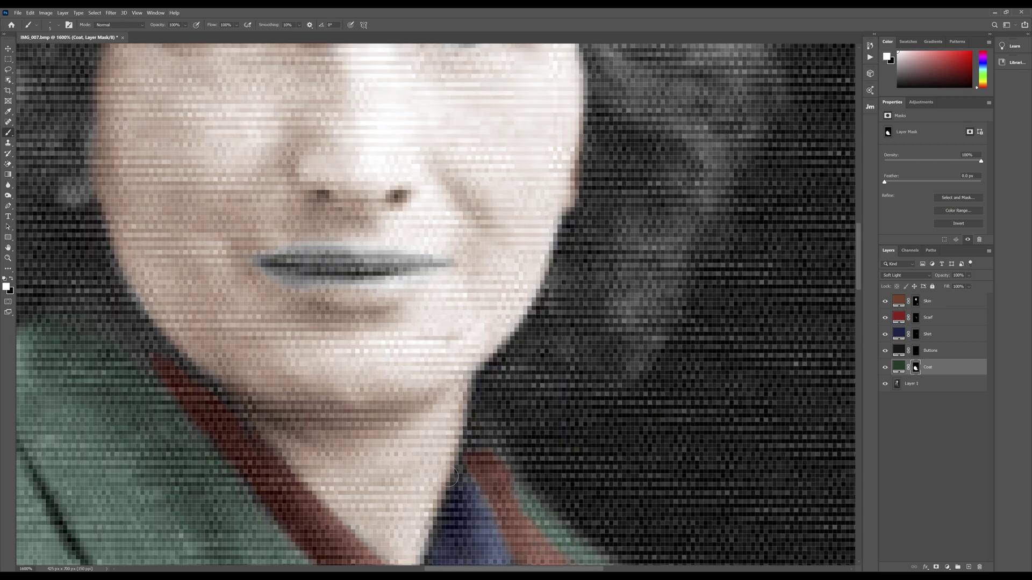
Step: Add a red (#c10e27) solid color fill layer above the Skin layer
click(946, 301)
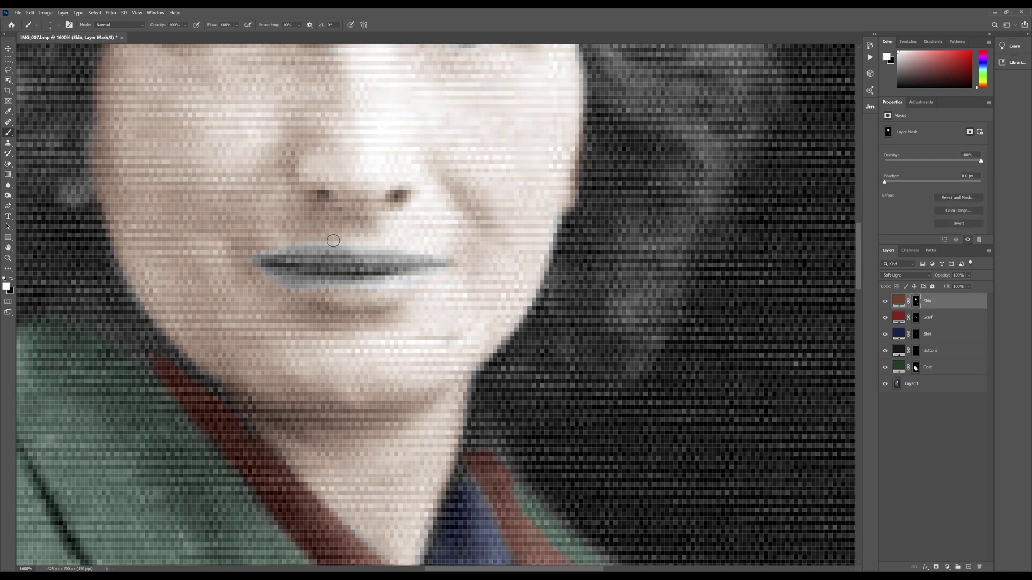
click(968, 567)
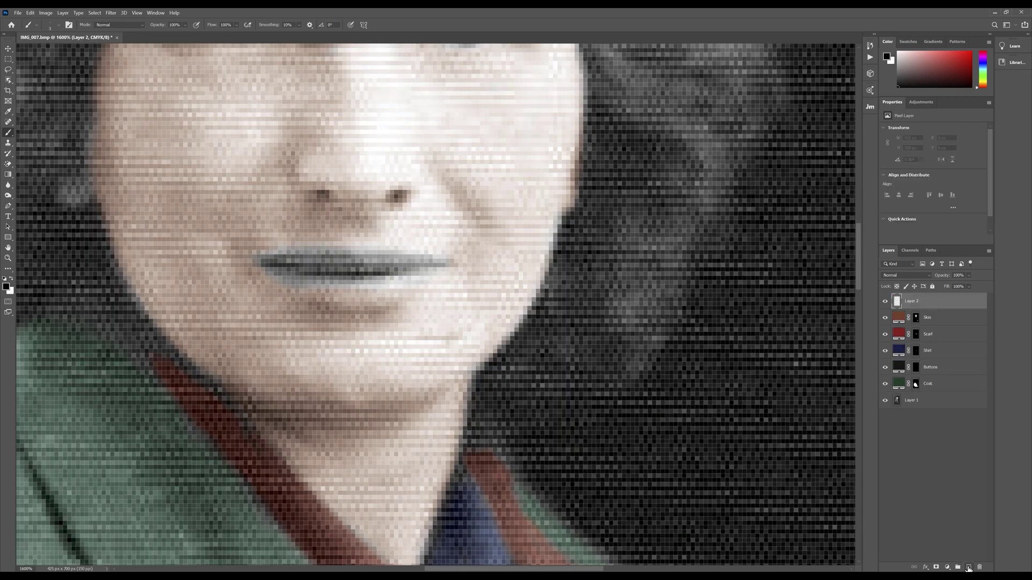
key(ctrl+z)
click(947, 568)
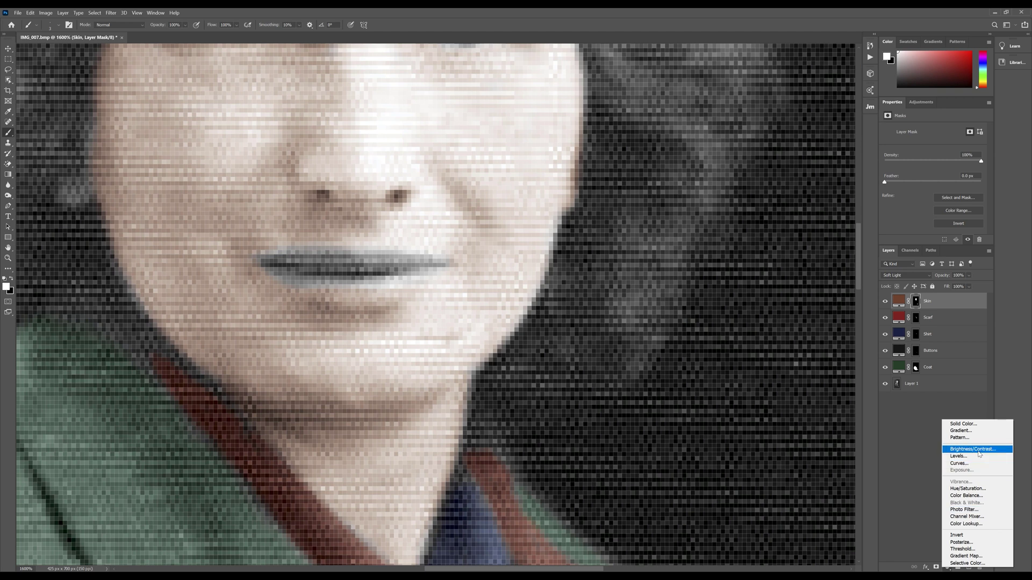
click(963, 424)
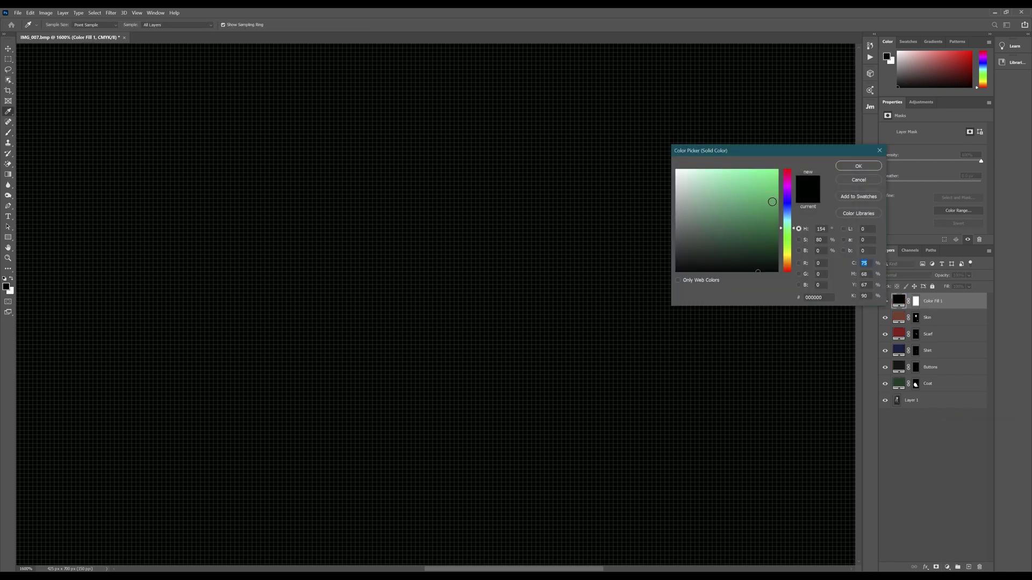
click(791, 173)
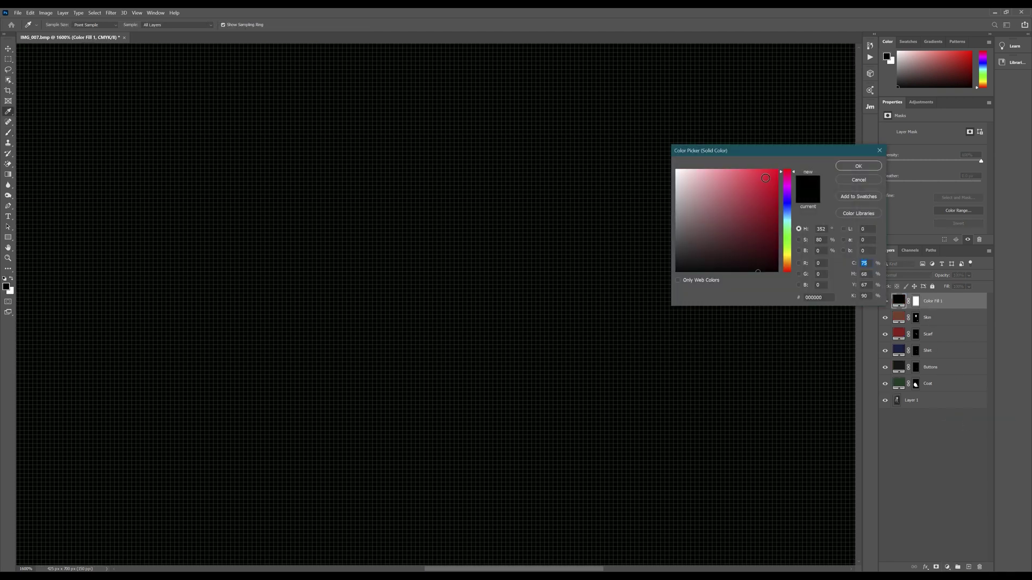
click(766, 177)
click(771, 194)
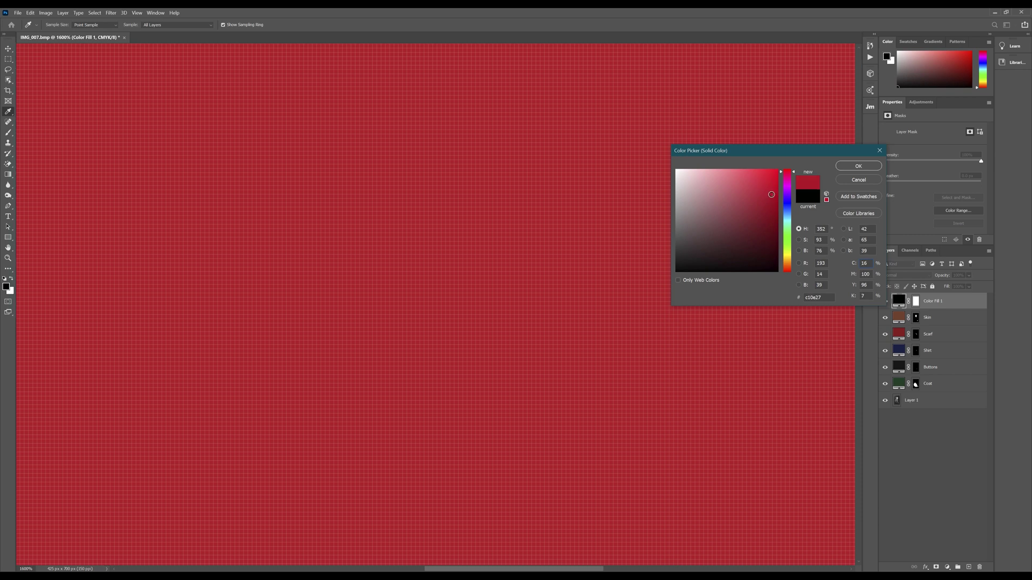
click(858, 166)
Step: Name the new red fill layer Lips
key(b)
double_click(932, 302)
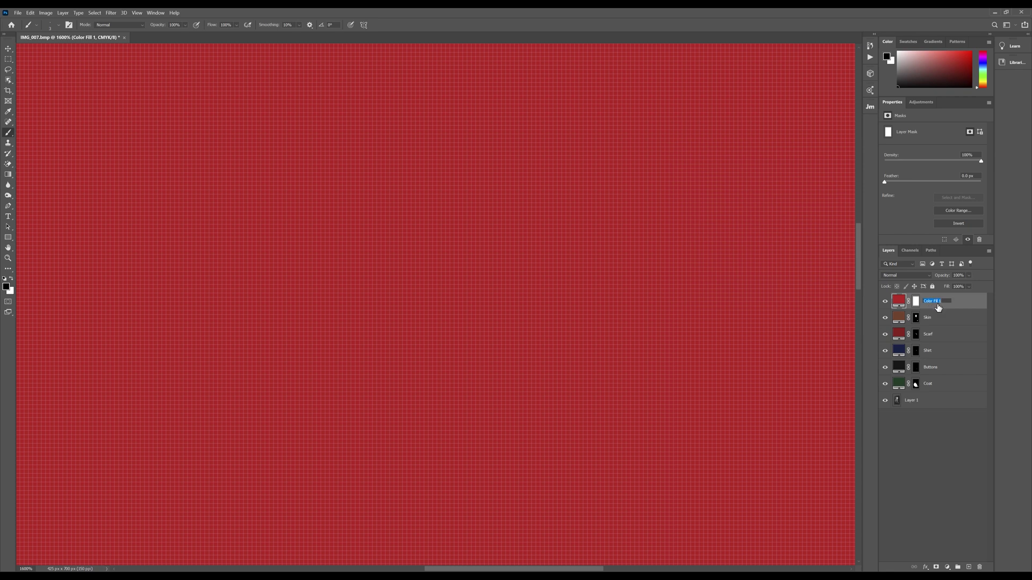
text(Lips)
key(Return)
Step: Set the Lips layer's blend mode to Soft Light and invert its mask to hide the red fill
click(904, 276)
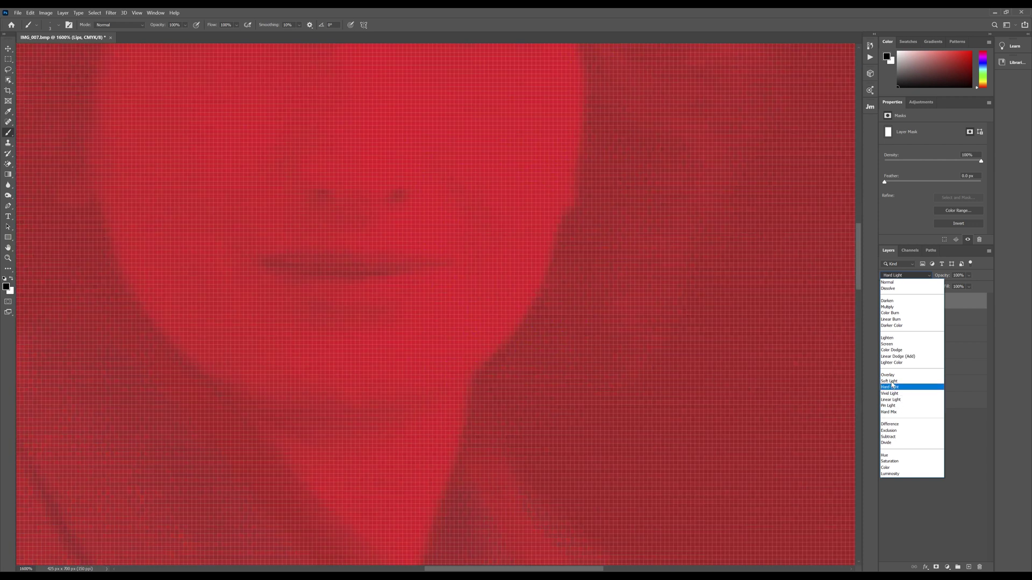
click(891, 381)
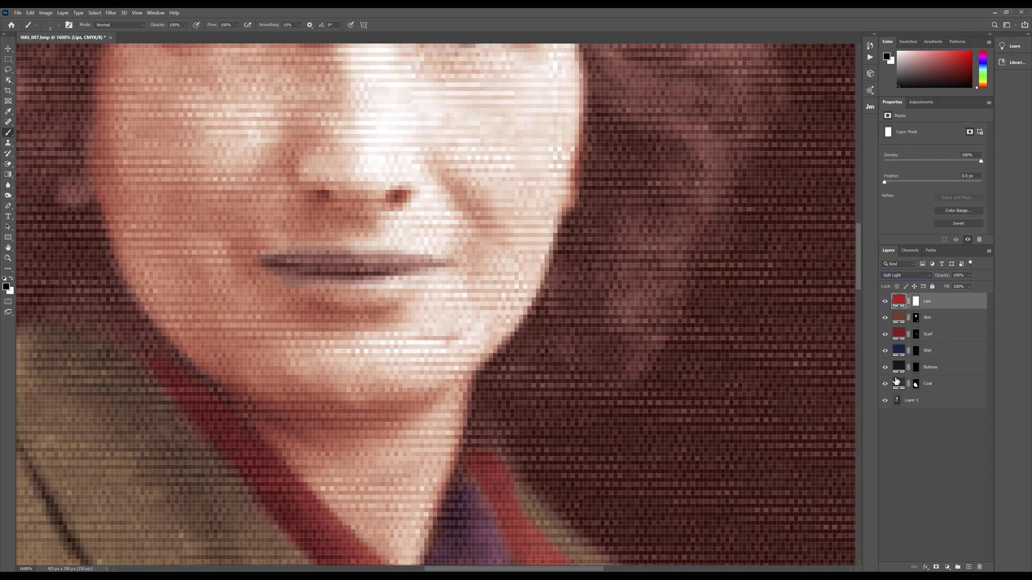
click(917, 303)
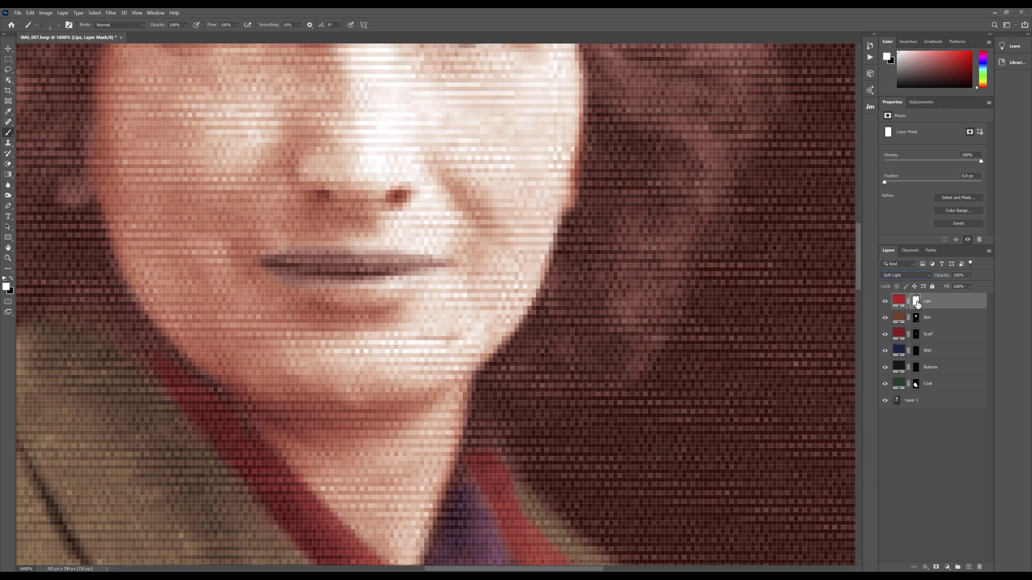
key(ctrl+i)
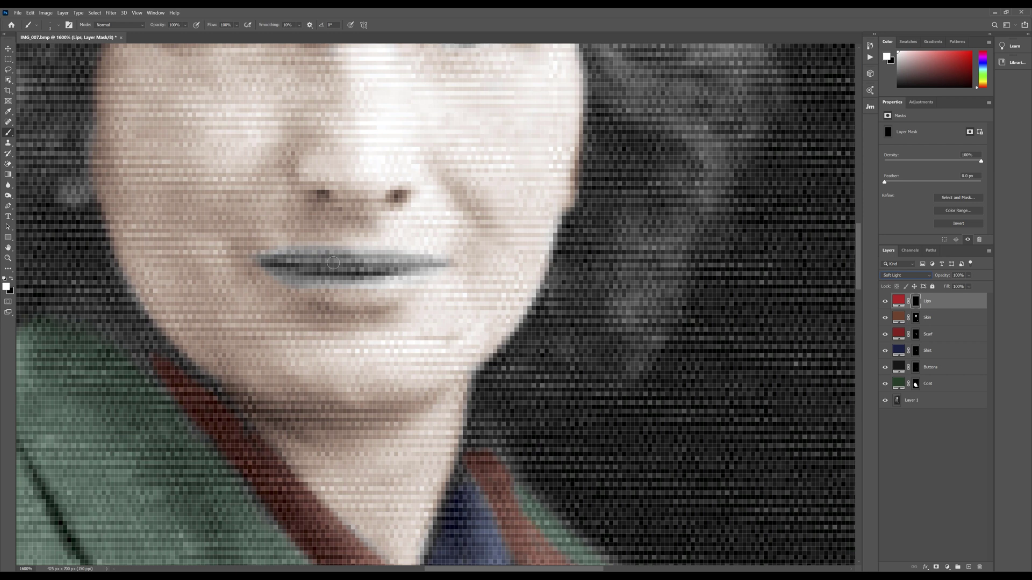
Step: Paint the woman's lips into the Lips layer mask, using a smaller brush for the edges
mouse_move(288, 262)
mouse_down()
mouse_move(399, 265)
mouse_move(337, 279)
mouse_move(280, 268)
mouse_move(378, 268)
mouse_move(270, 262)
mouse_up()
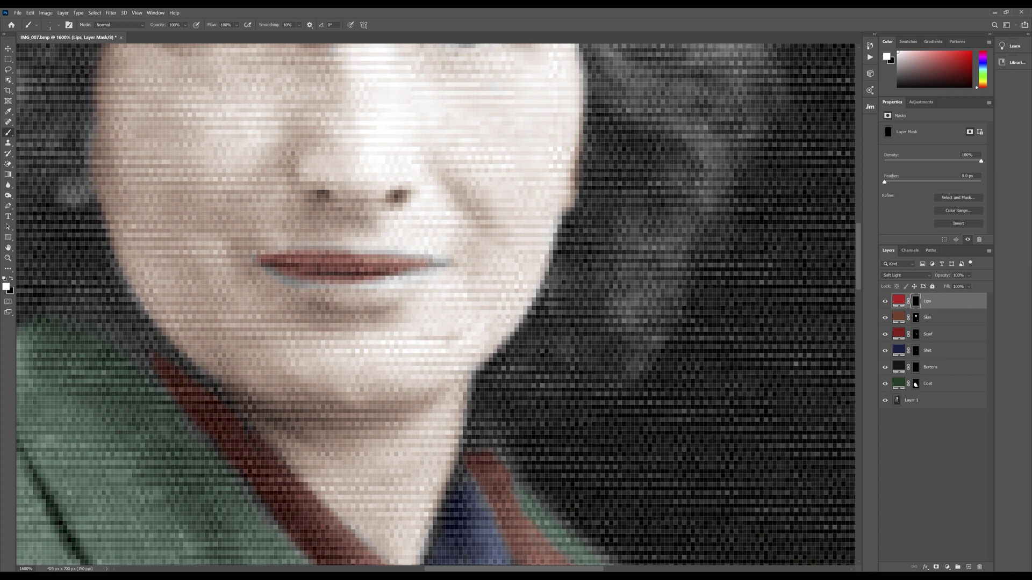
key(bracketleft)
key(bracketleft)
scroll(340, 265, down, 10)
key(x)
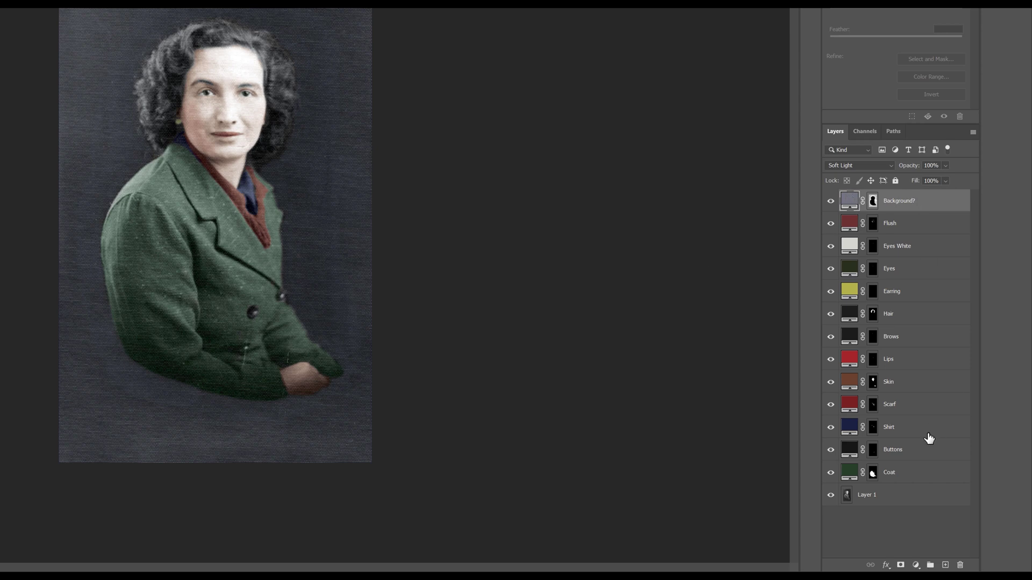
Step: Group all the color fill layers from Background? down to Coat and name the group Colouring
shift+click(908, 471)
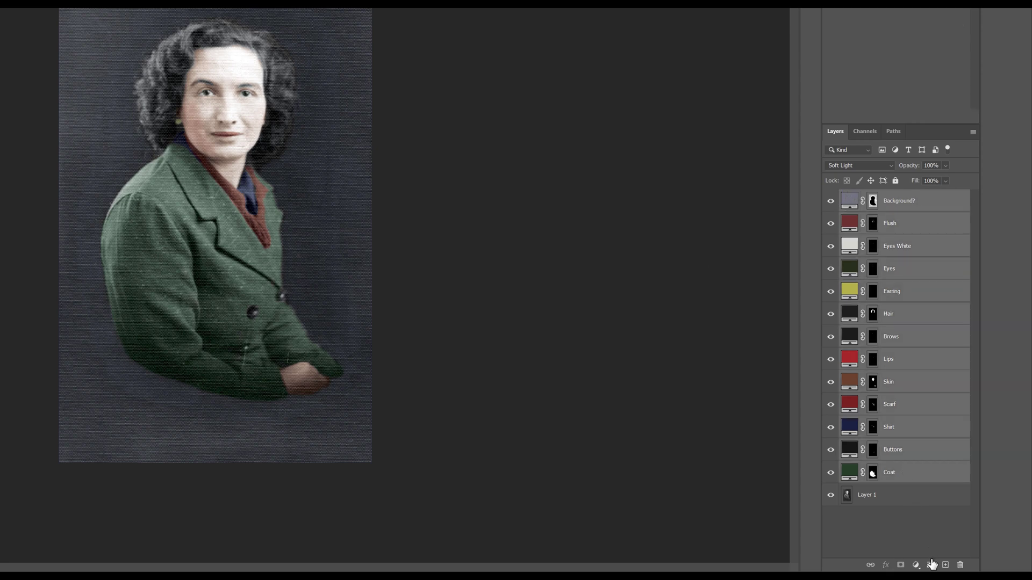
click(927, 566)
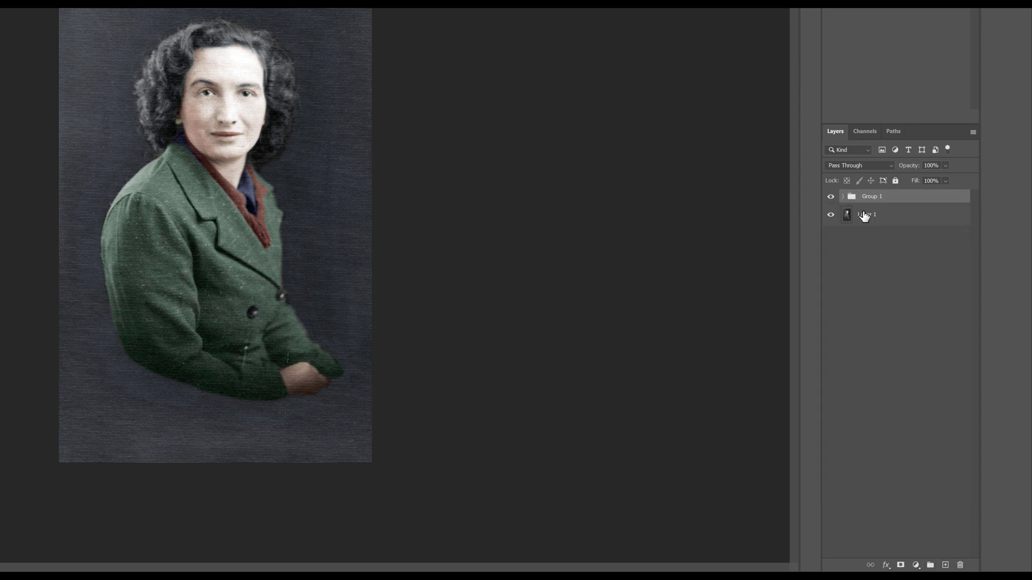
double_click(871, 196)
text(Colouring)
key(Return)
Step: Add a Photo Filter adjustment above the Colouring group with Warming Filter (85) at 18% density
click(916, 565)
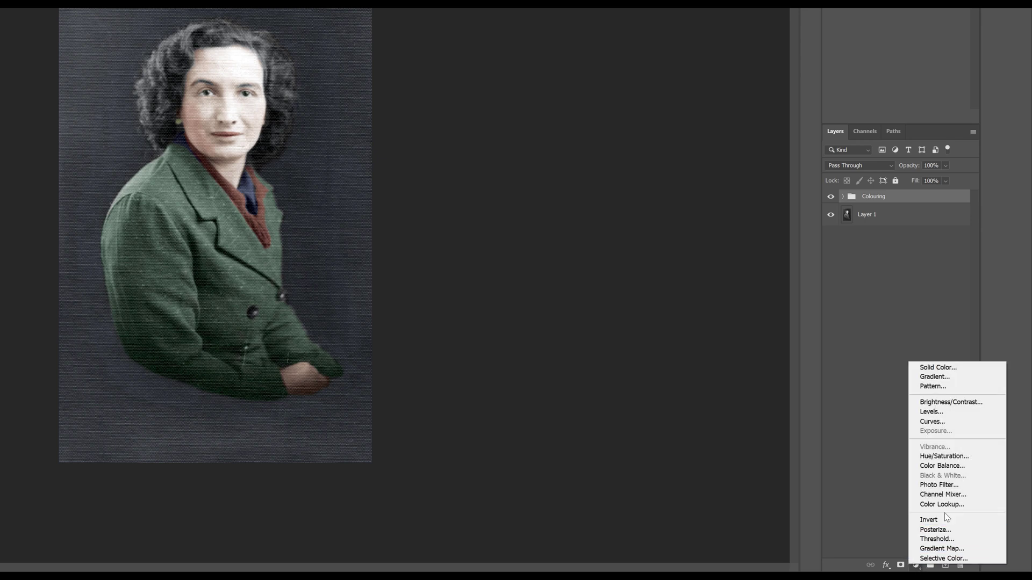
click(949, 486)
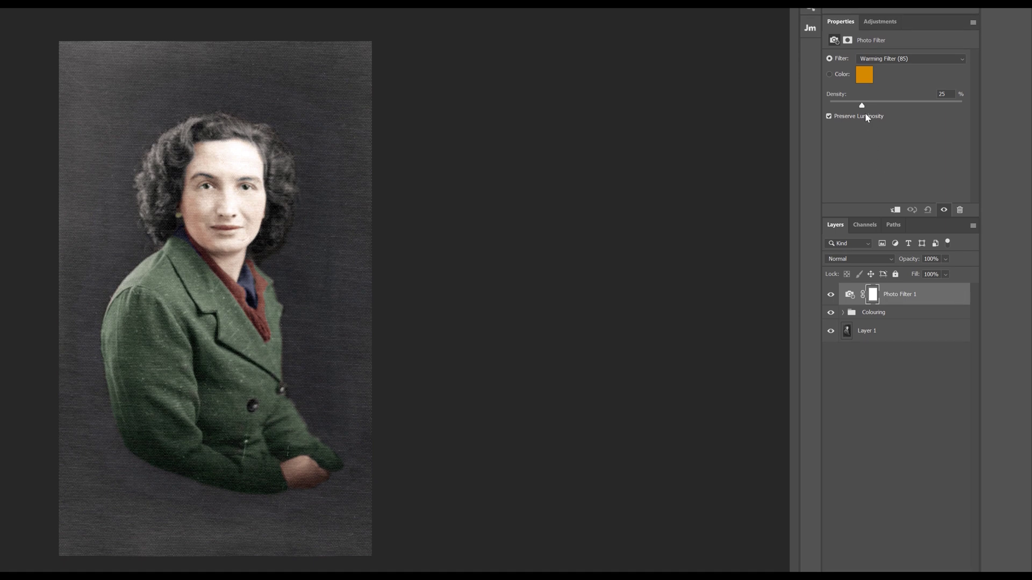
drag(862, 106, 859, 107)
Step: Lower the opacity of the Flush layer inside the Colouring group, leaving the group collapsed
click(845, 315)
click(908, 358)
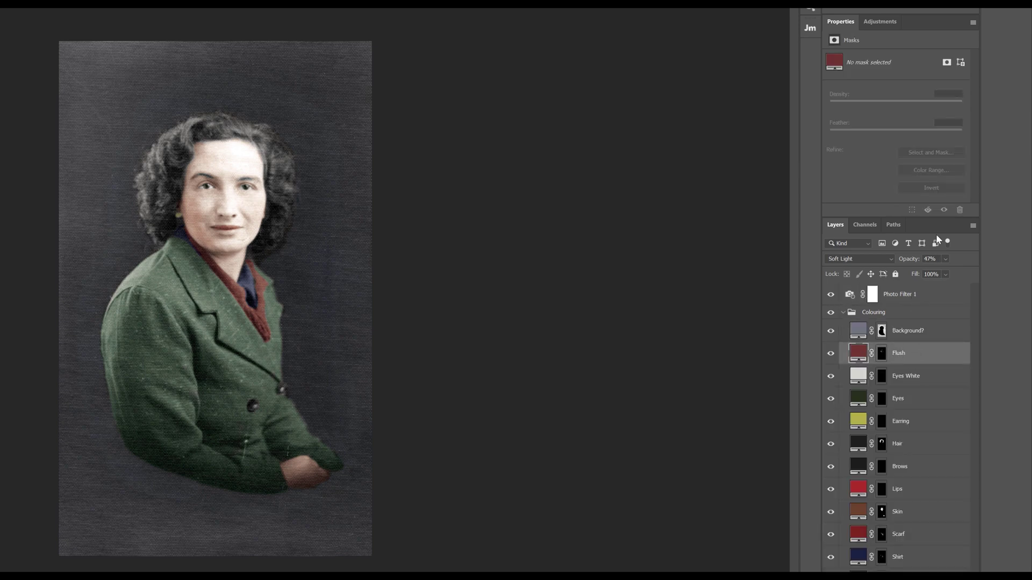
drag(913, 262, 902, 263)
click(844, 315)
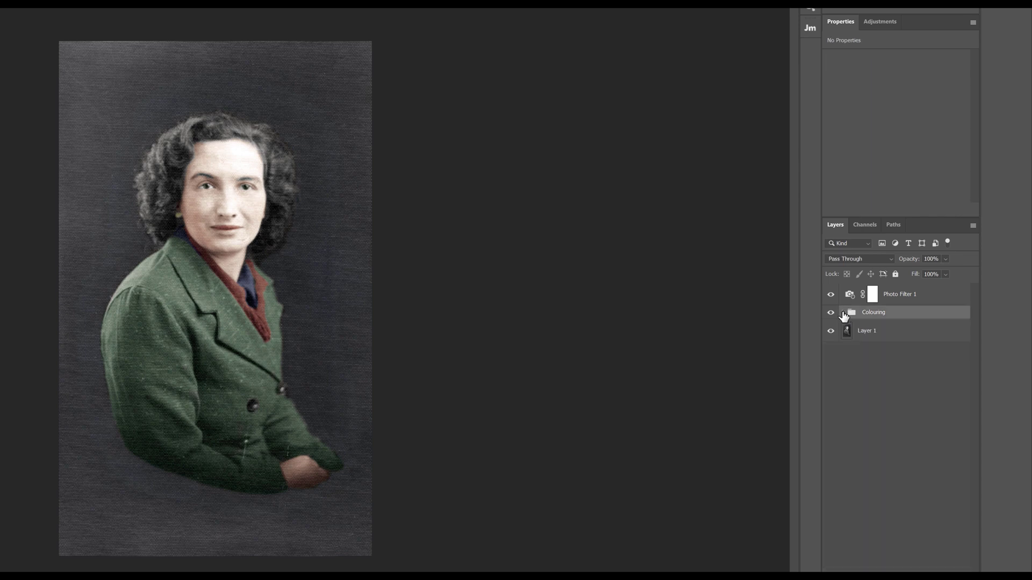
Step: Merge all visible layers and add a Curves adjustment with the Linear Contrast (RGB) preset
click(920, 297)
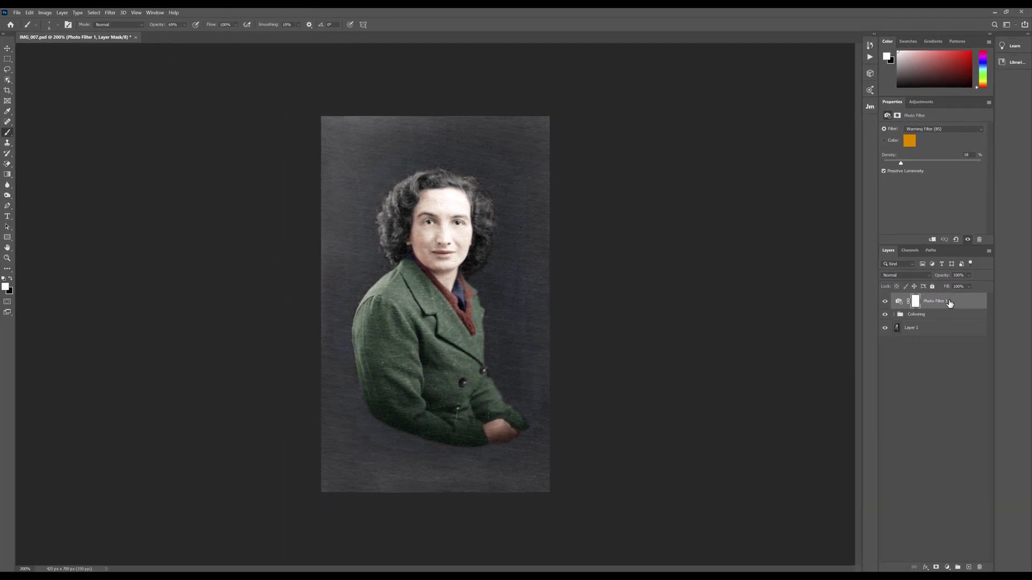
key(ctrl+shift+e)
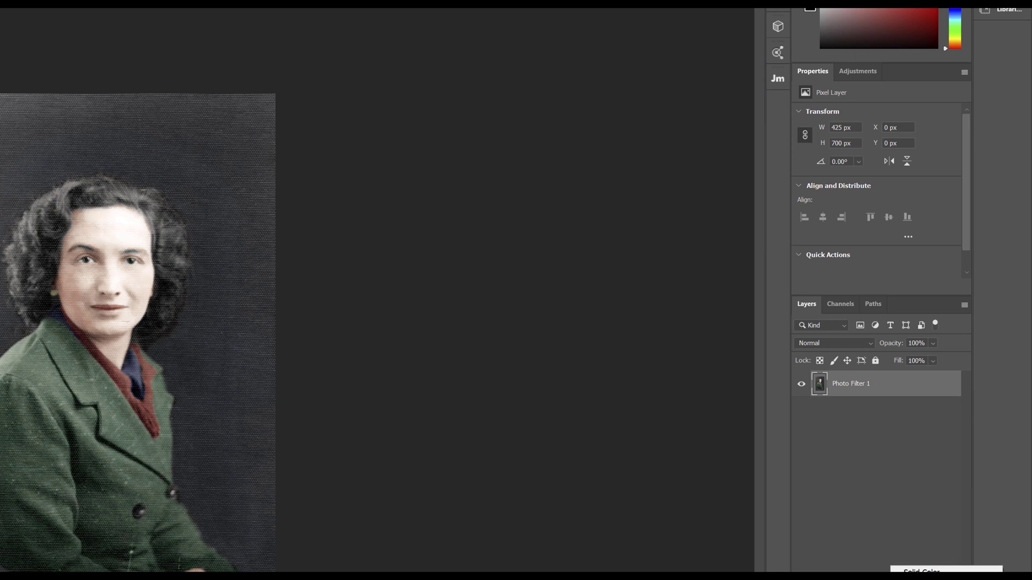
click(935, 571)
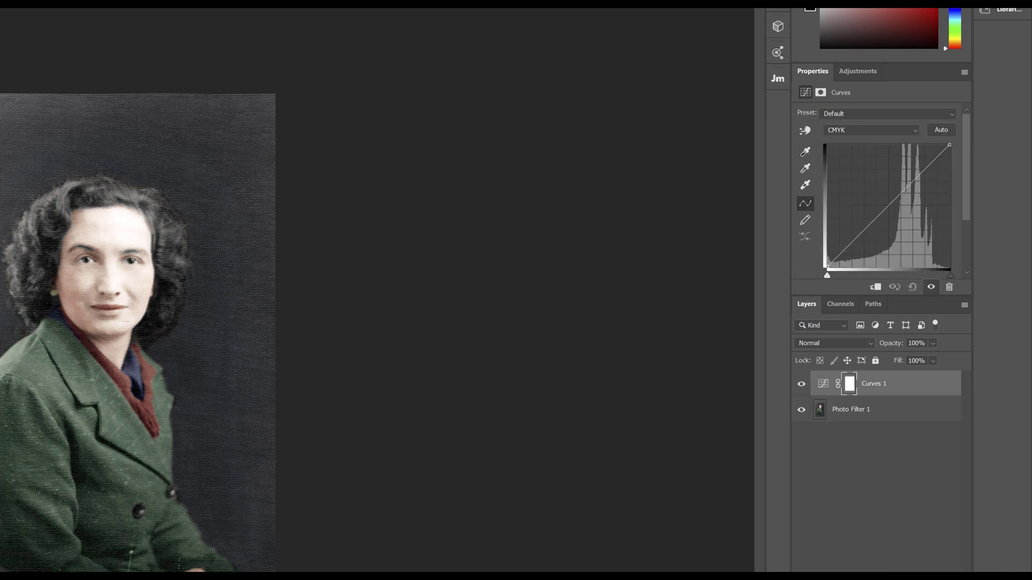
click(865, 116)
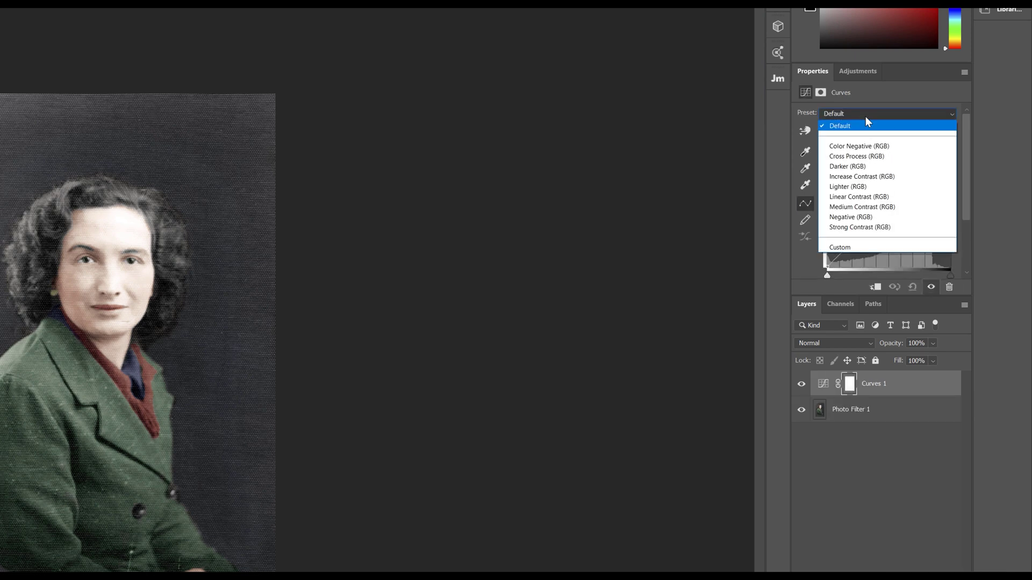
click(861, 199)
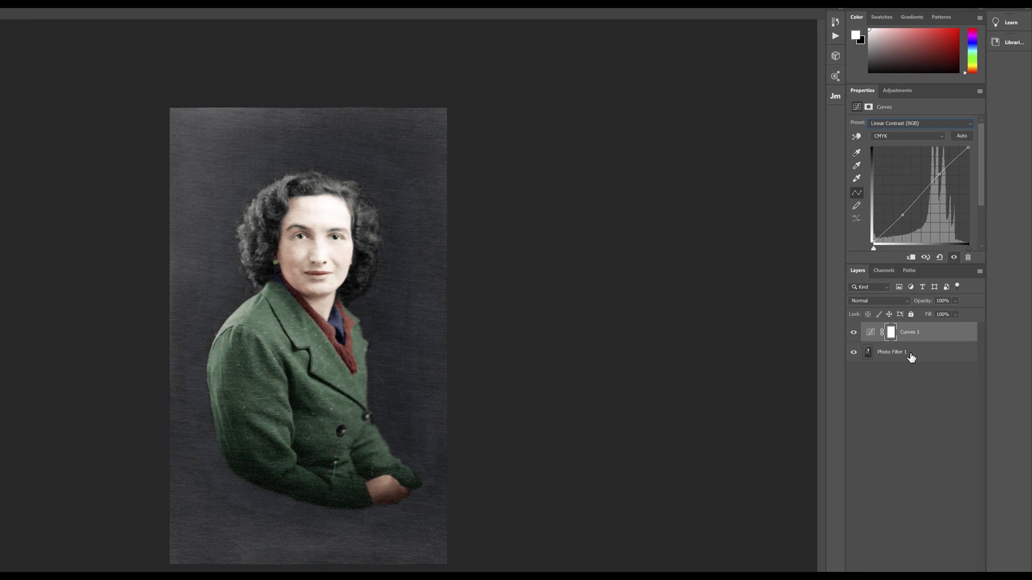
Step: Merge the Curves adjustment with the photo layer and sharpen the result with Unsharp Mask
shift+click(877, 414)
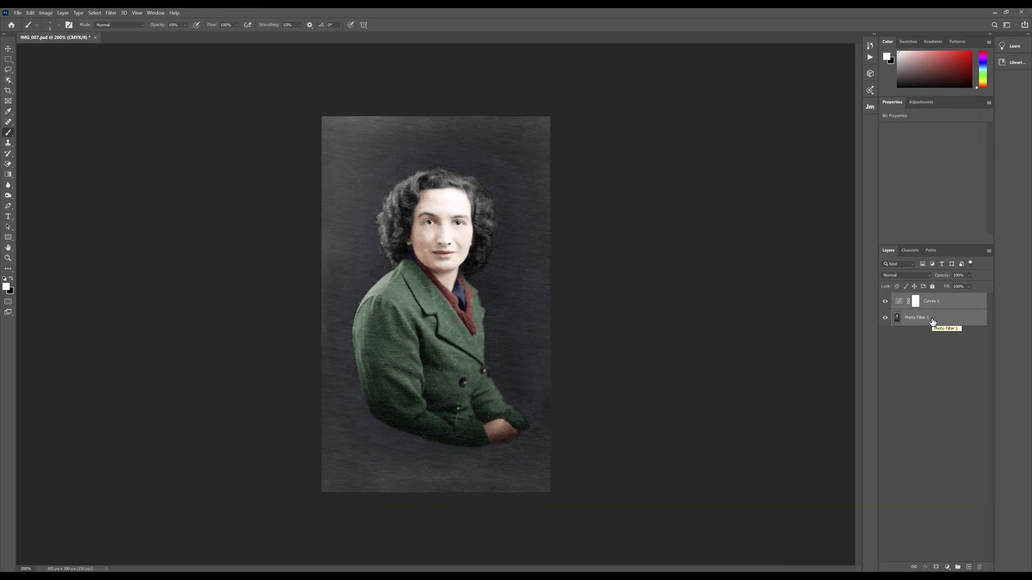
key(ctrl+e)
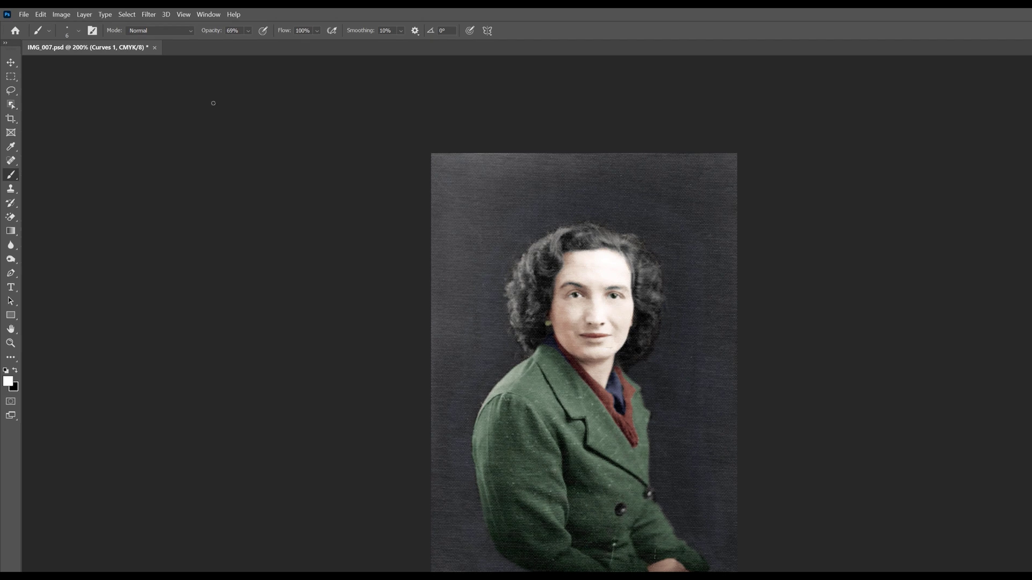
click(148, 15)
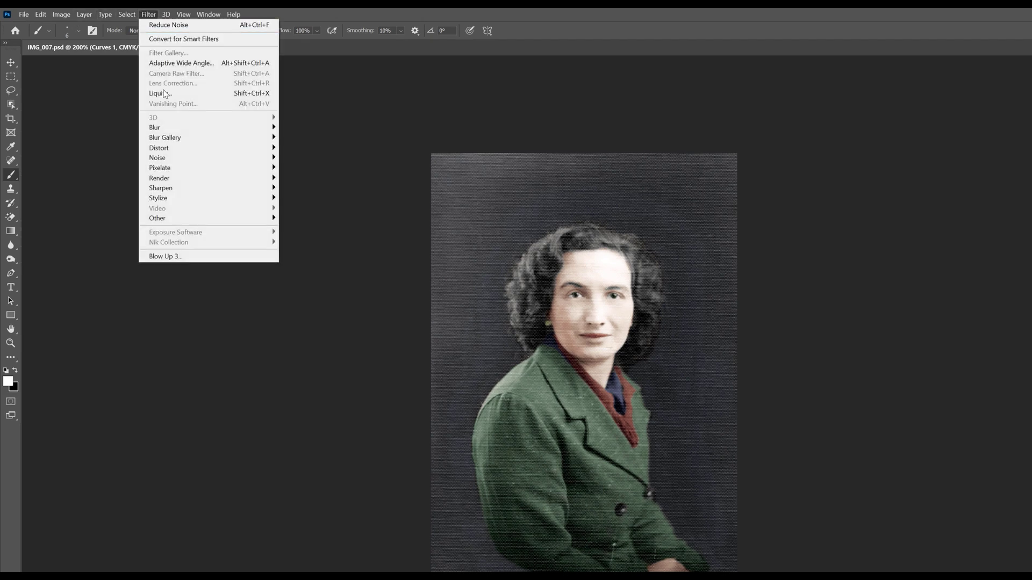
mouse_move(183, 187)
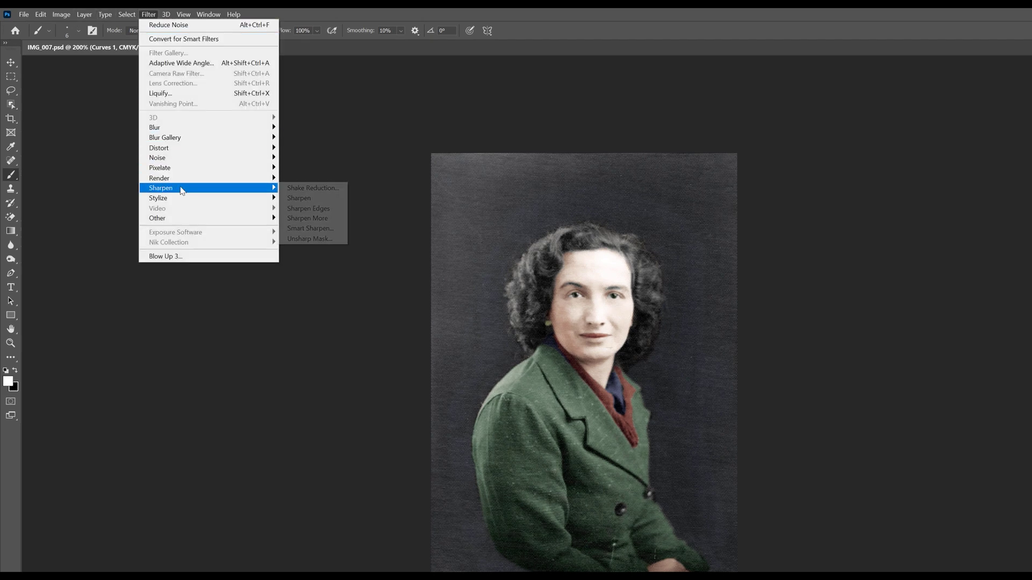
click(322, 240)
drag(222, 257, 197, 256)
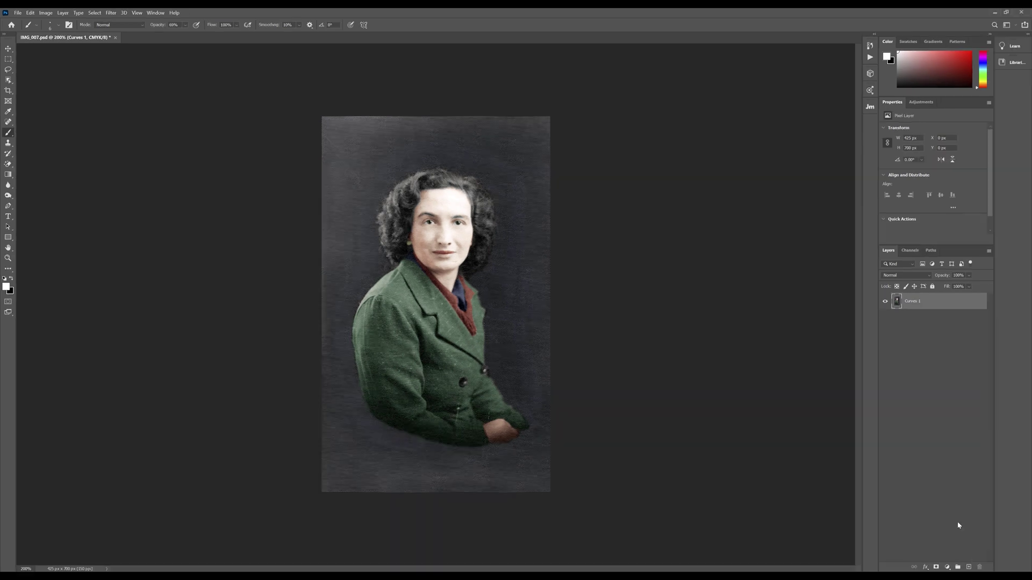
Step: Duplicate the sharpened layer and set up the Burn Tool with Midtones range, 33% exposure and a brush sized for the face
key(ctrl+j)
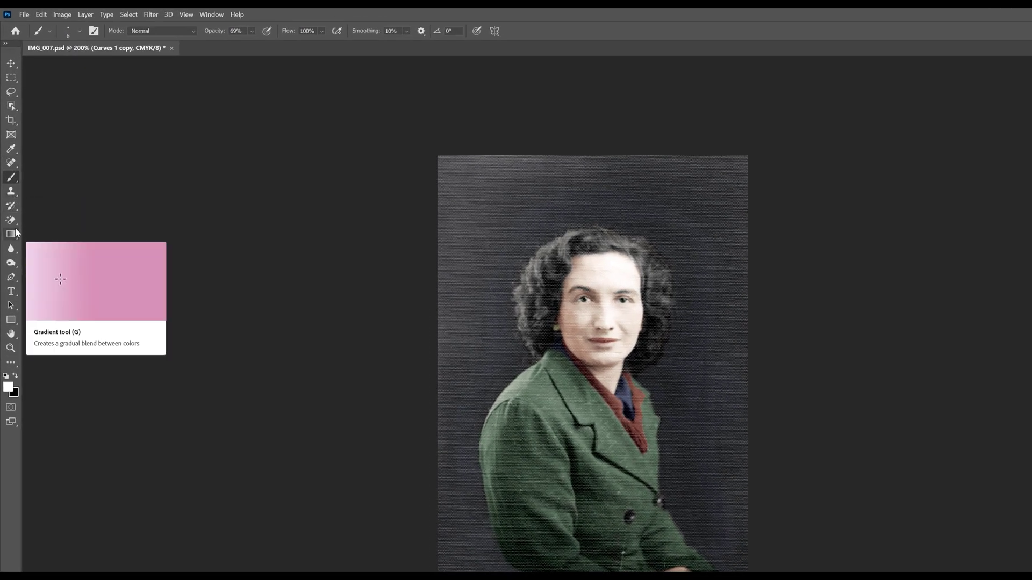
click(10, 263)
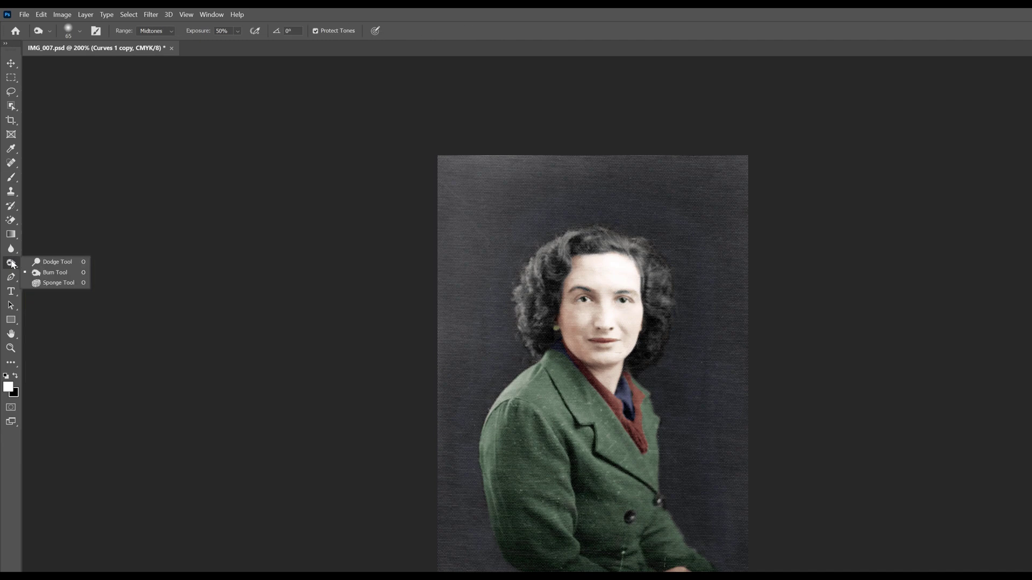
click(63, 277)
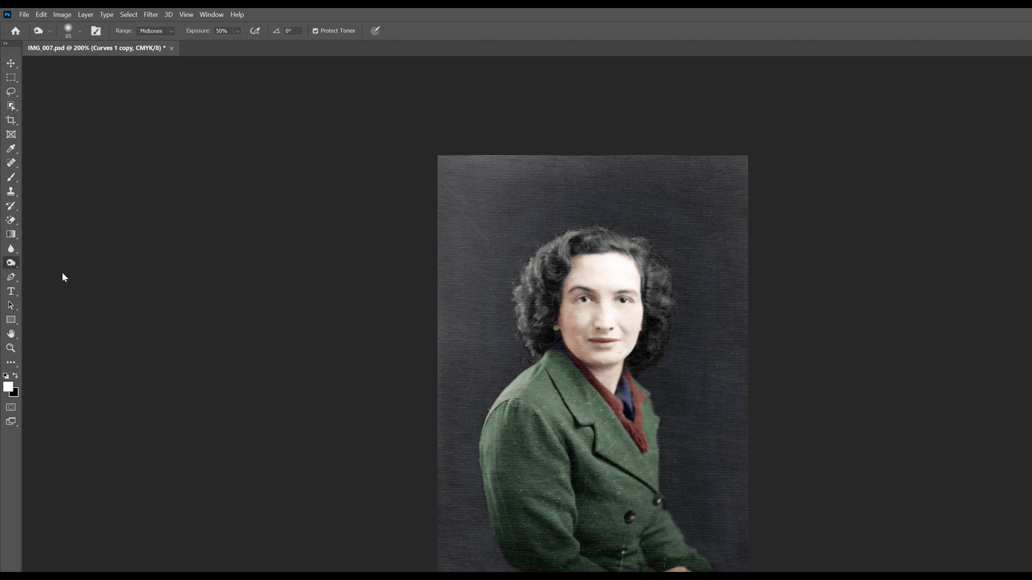
click(172, 31)
click(238, 29)
click(237, 31)
key(bracketright)
key(bracketright)
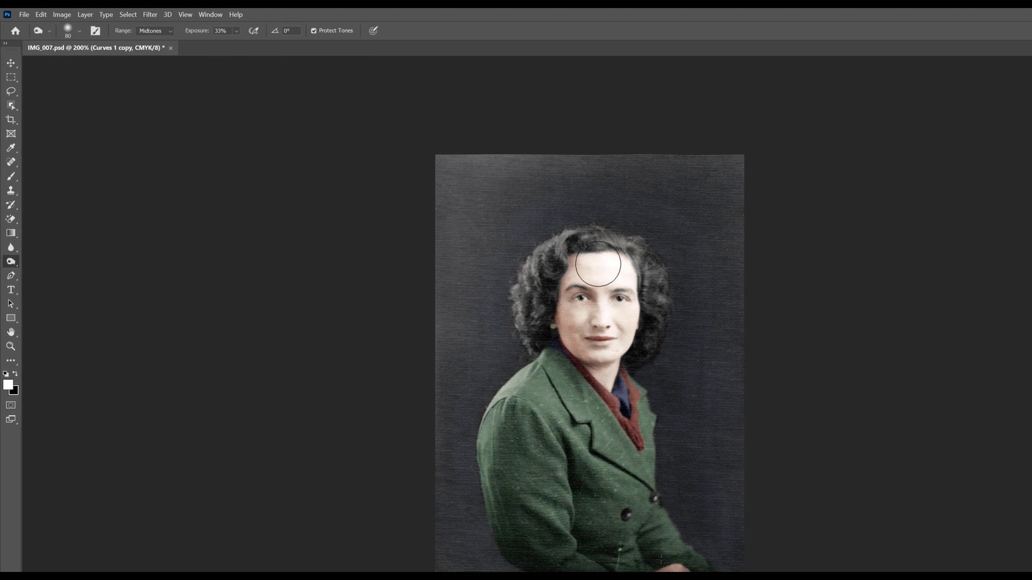
key(bracketleft)
key(bracketleft)
key(bracketleft)
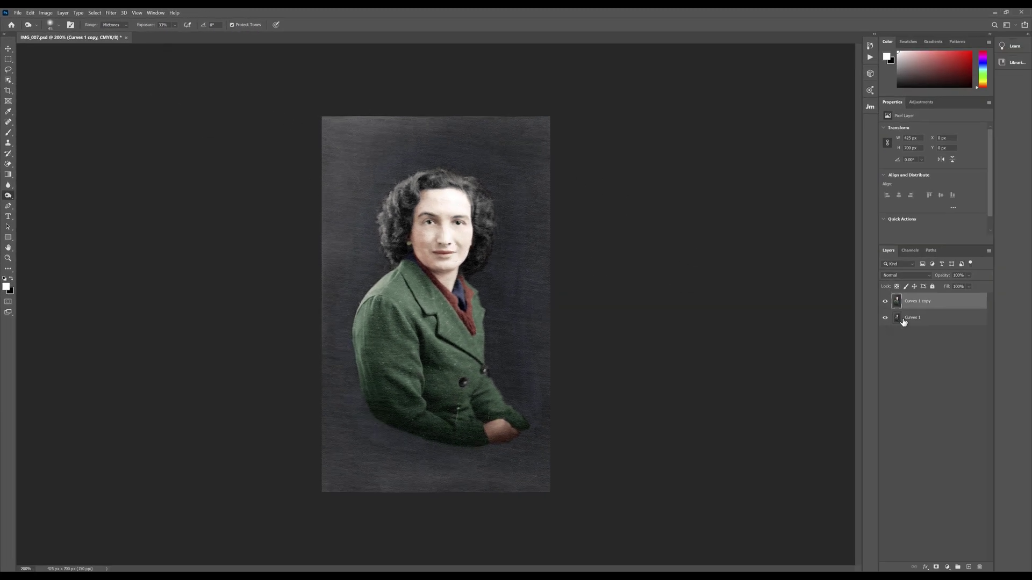
Step: Merge the Curves 1 copy layer with the Curves 1 layer below it
shift+click(934, 322)
key(ctrl+e)
key(ctrl+minus)
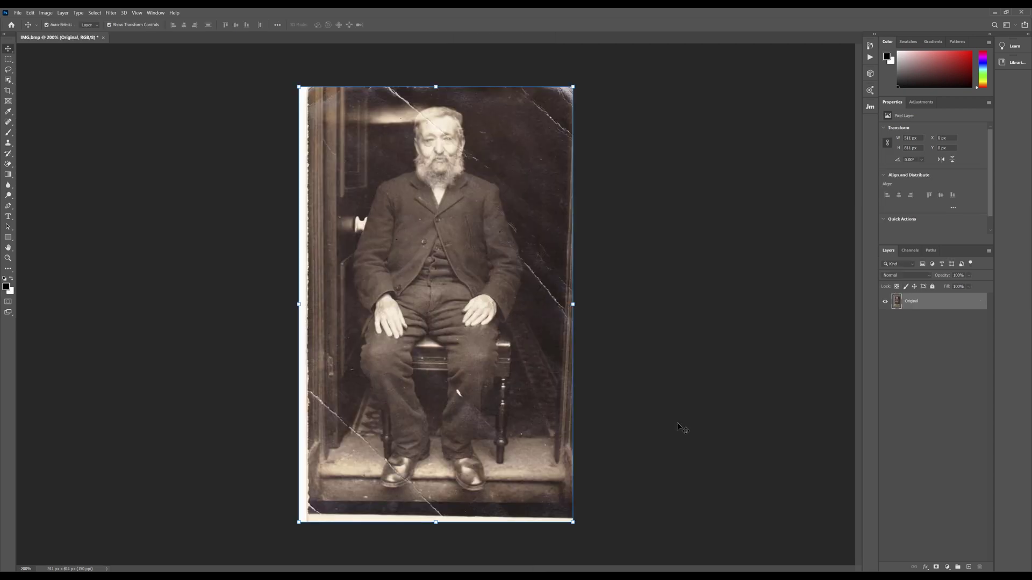
Step: Crop away the white borders around the photo of the seated man
click(73, 25)
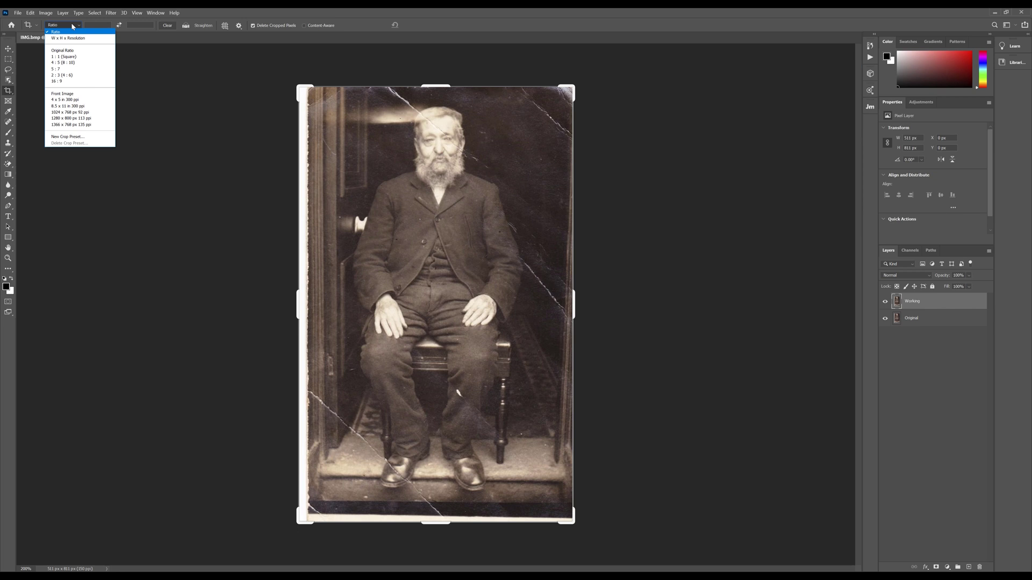
key(Escape)
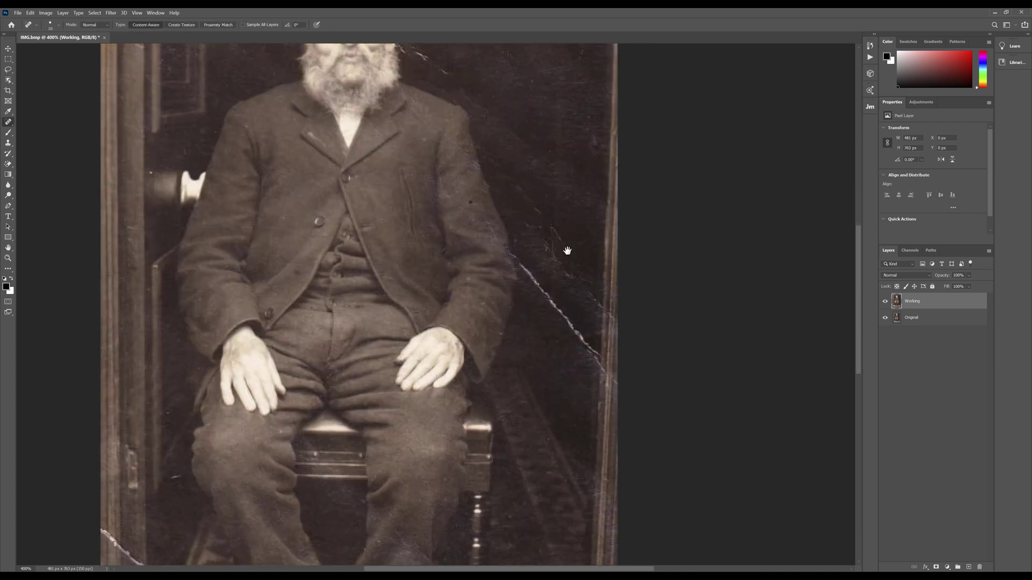
mouse_move(390, 351)
mouse_down()
mouse_move(597, 408)
mouse_move(547, 219)
mouse_up()
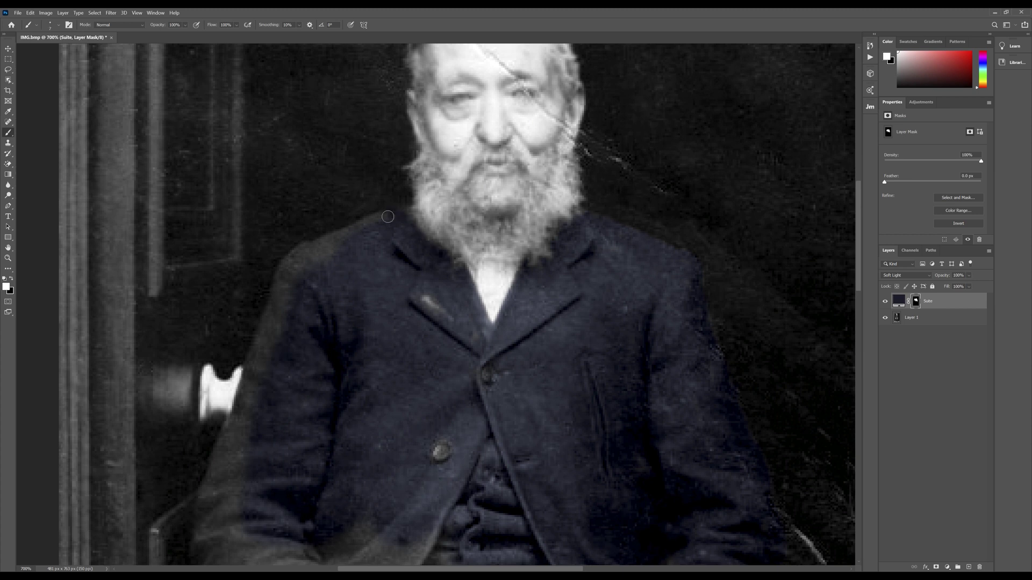
Step: Paint the seated man's jacket, waistcoat and trousers into the navy suit layer's mask, keeping the hands and chair uncolored
scroll(387, 217, down, 10)
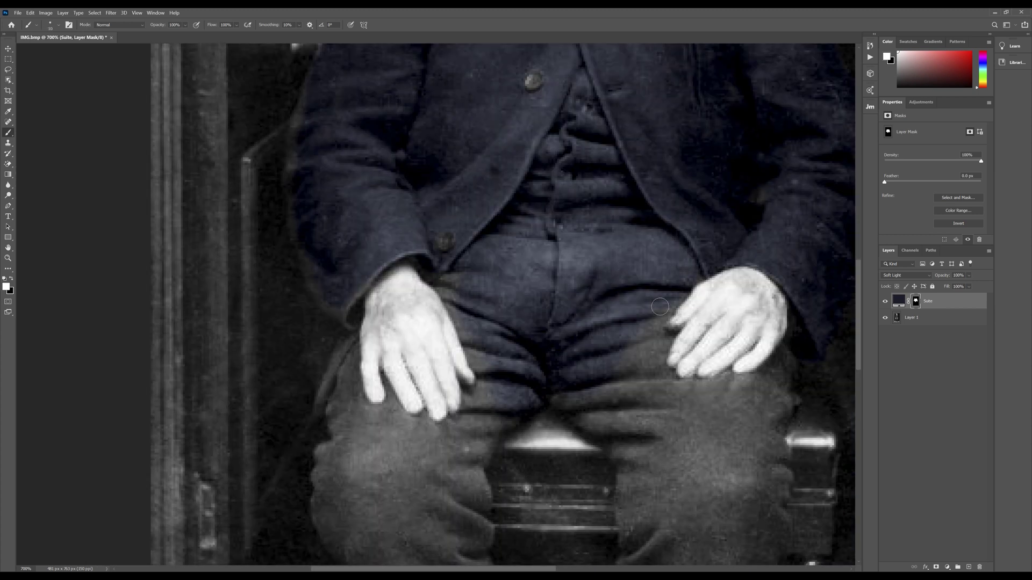
scroll(480, 227, left, 5)
scroll(480, 227, down, 5)
key(bracketleft)
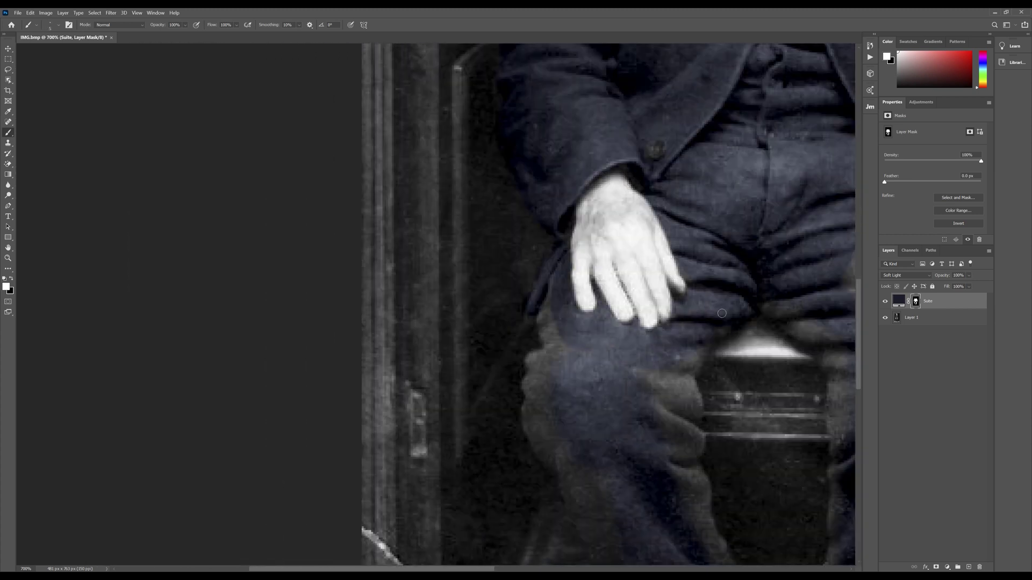
scroll(479, 383, down, 8)
scroll(479, 384, right, 5)
scroll(479, 384, right, 5)
scroll(480, 384, up, 15)
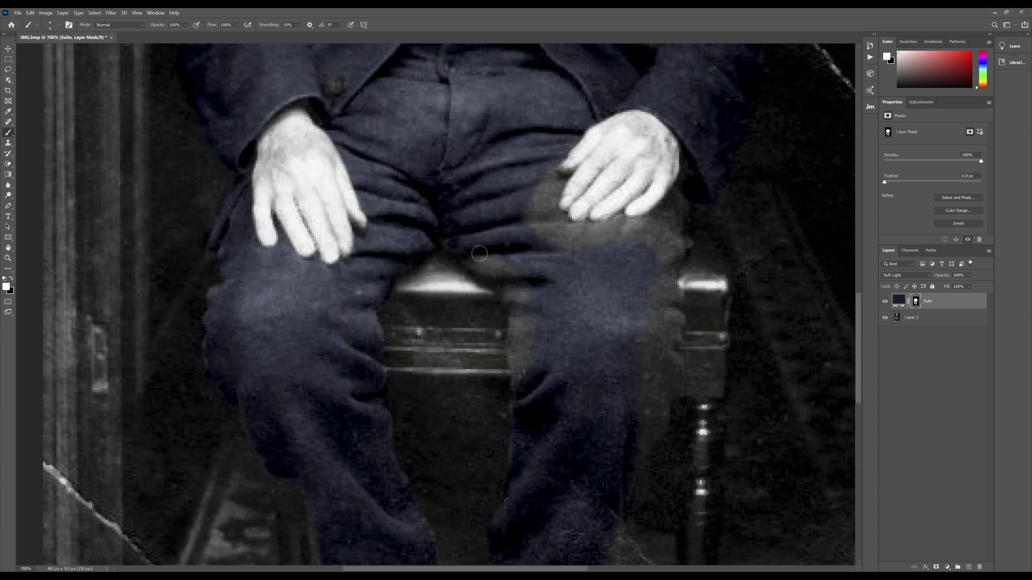
scroll(496, 210, down, 5)
scroll(496, 210, right, 5)
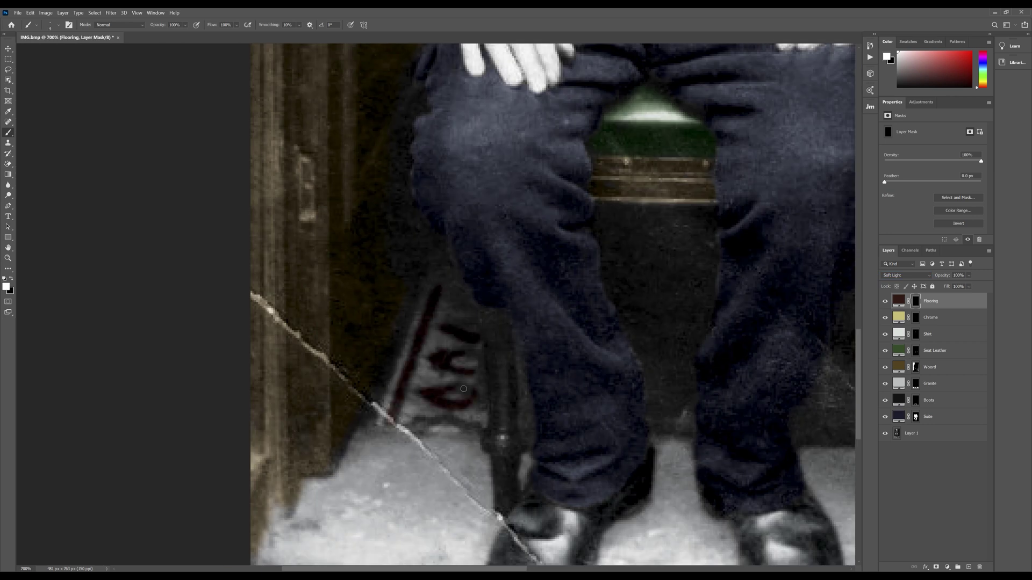
Step: Refine the suit layer's mask around the fingers of the man's hand resting on his thigh
scroll(463, 389, down, 2)
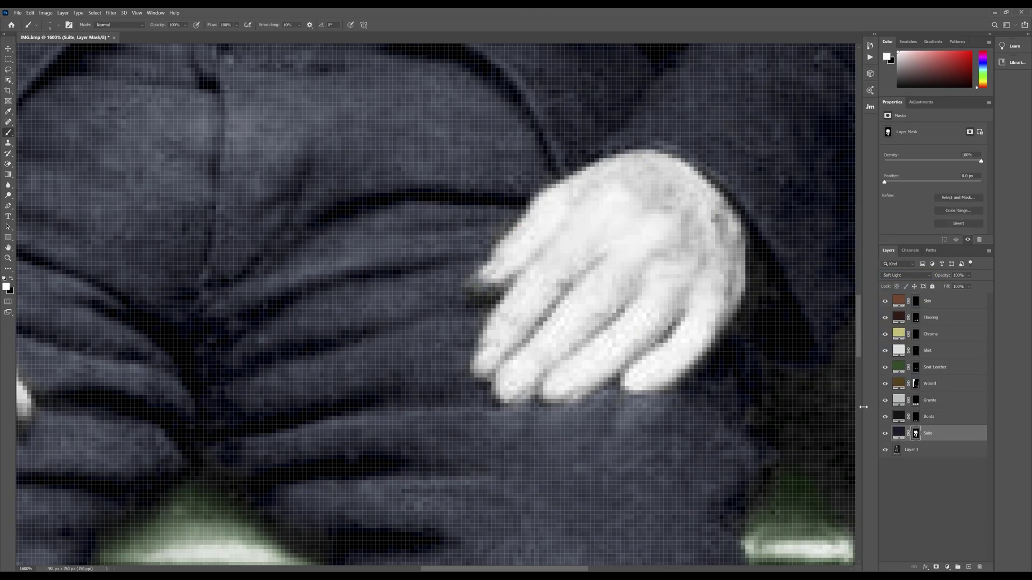
drag(591, 242, 644, 368)
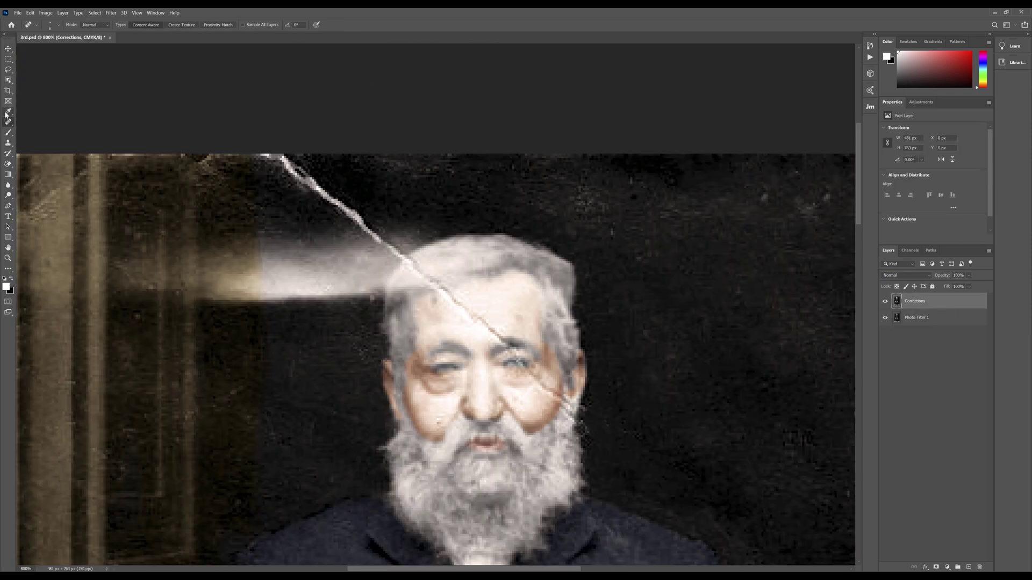
Step: Heal the light streak and diagonal scratch behind the man's head and the crease across his hair and forehead on the Corrections layer
mouse_move(344, 232)
mouse_down()
mouse_move(301, 430)
mouse_move(292, 248)
mouse_up()
drag(263, 157, 409, 265)
click(8, 132)
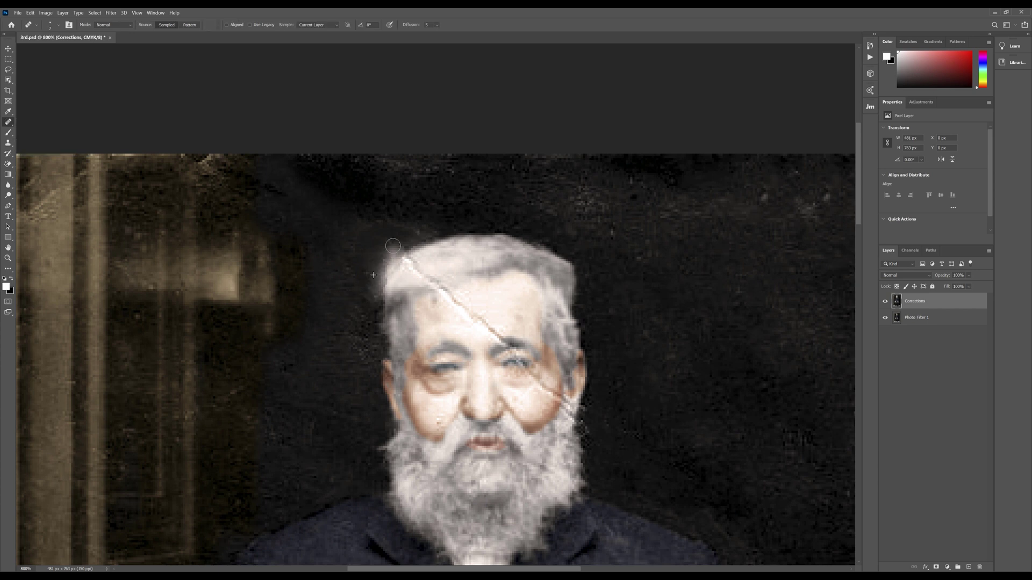
click(54, 25)
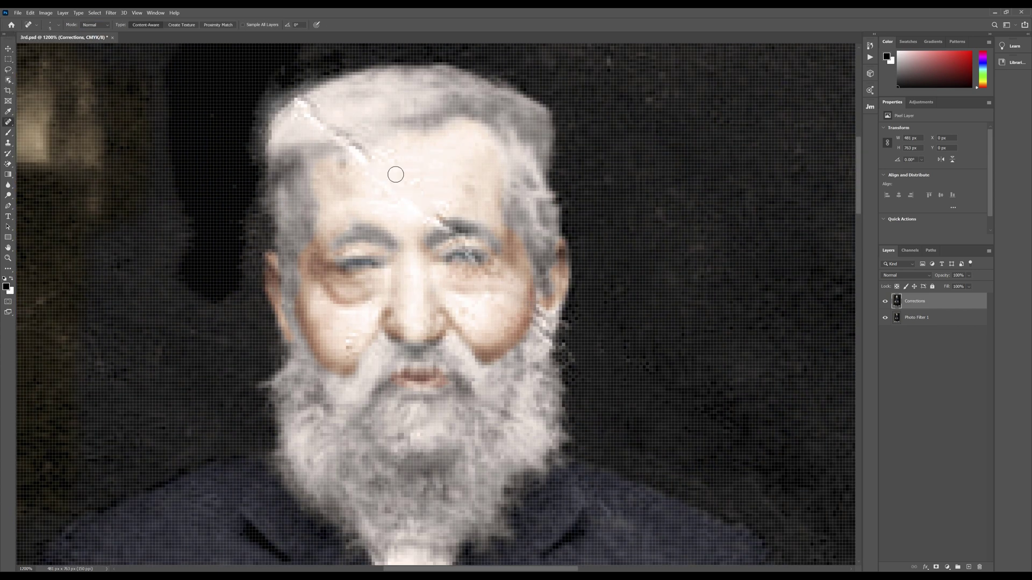
drag(394, 172, 301, 100)
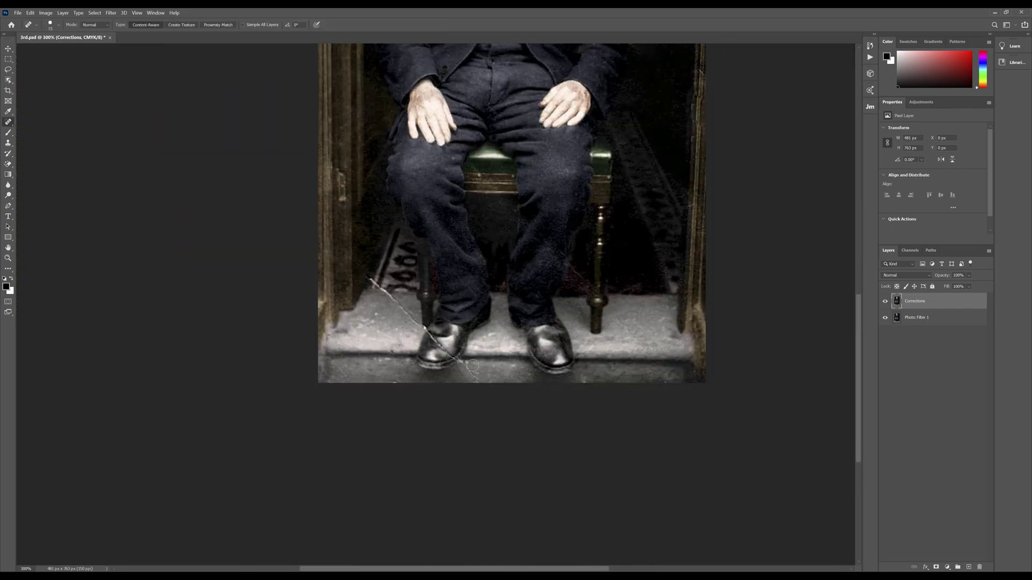
Step: Heal the diagonal crack running across the carpet edge, stone doorstep and shoe on the Corrections layer
scroll(472, 366, up, 6)
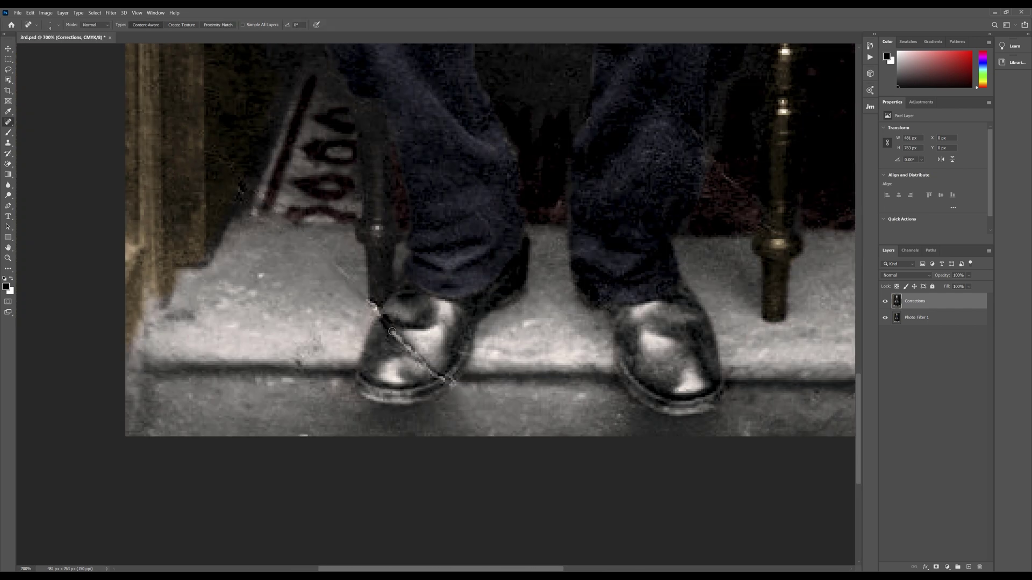
key(shift+j)
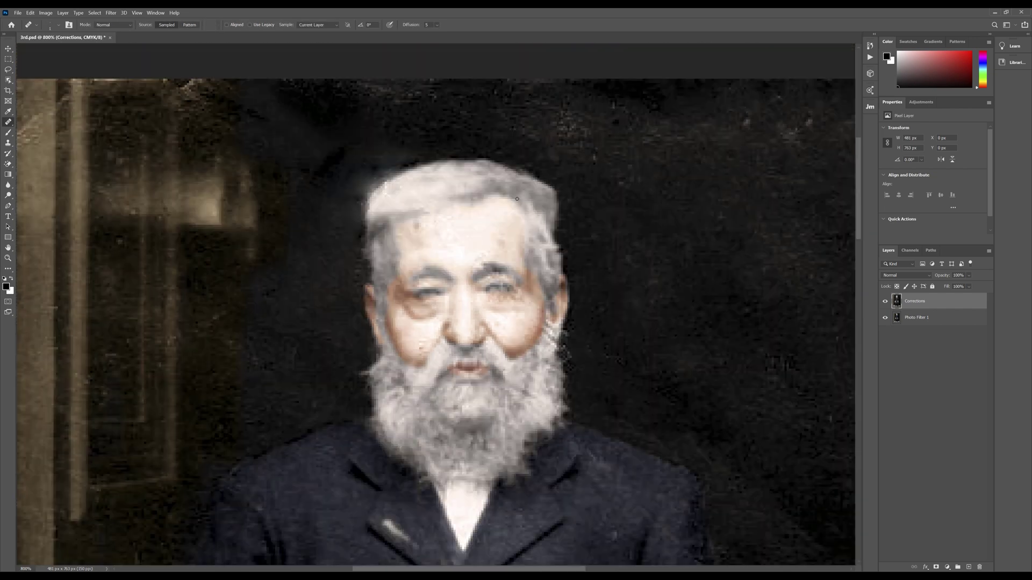
key(ctrl+0)
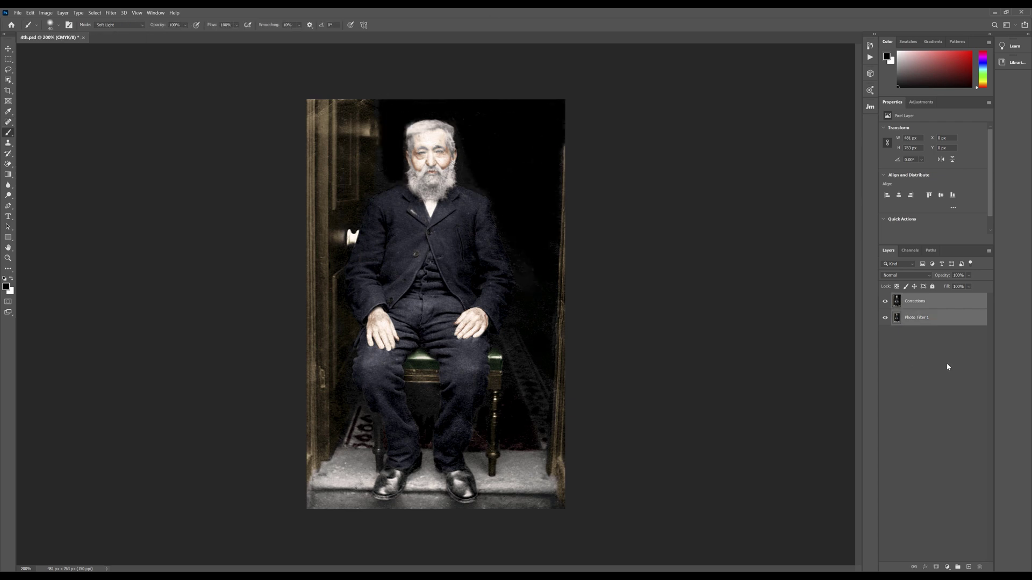